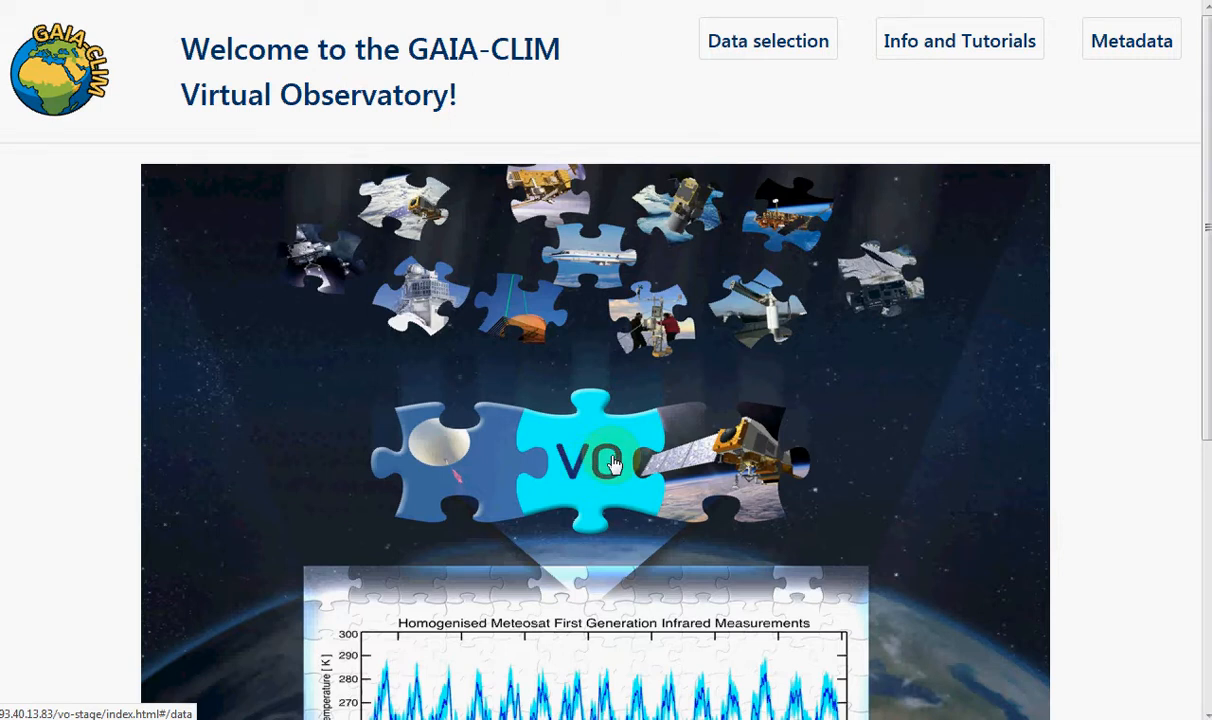
# - Open the data selection form and choose Ozone as the essential climate variable product with NDACC FTIR as the reference
pyautogui.click(739, 52)
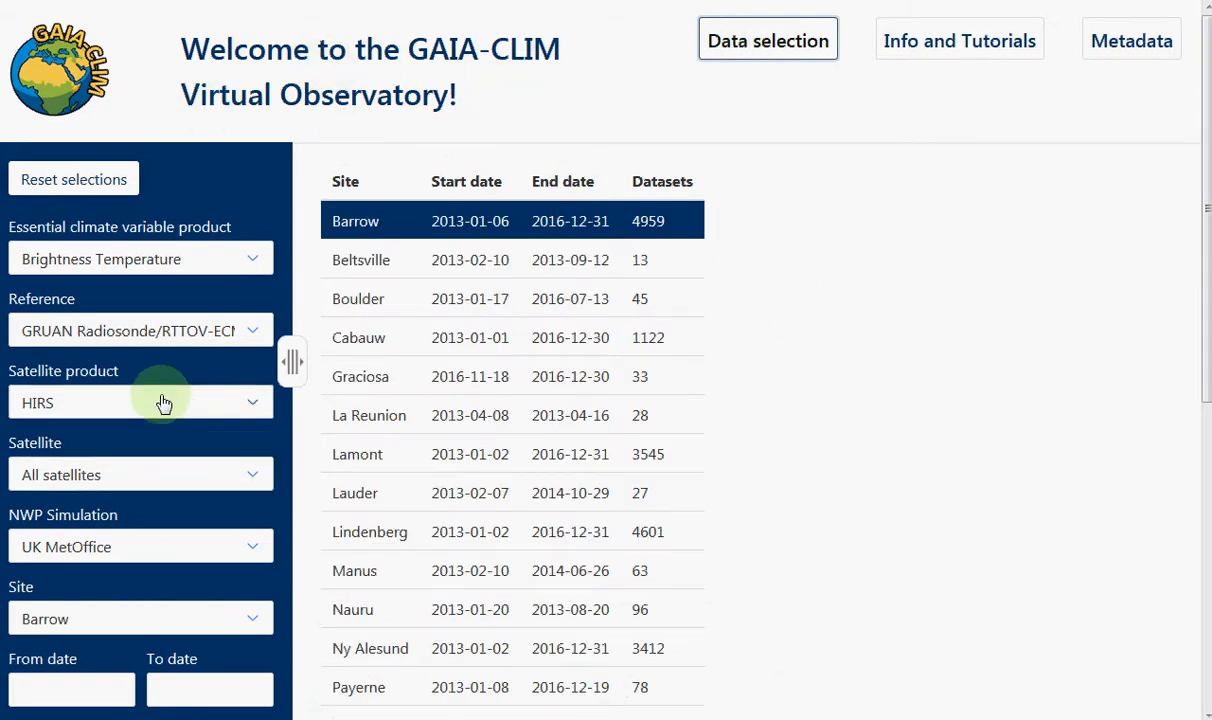
pyautogui.click(256, 265)
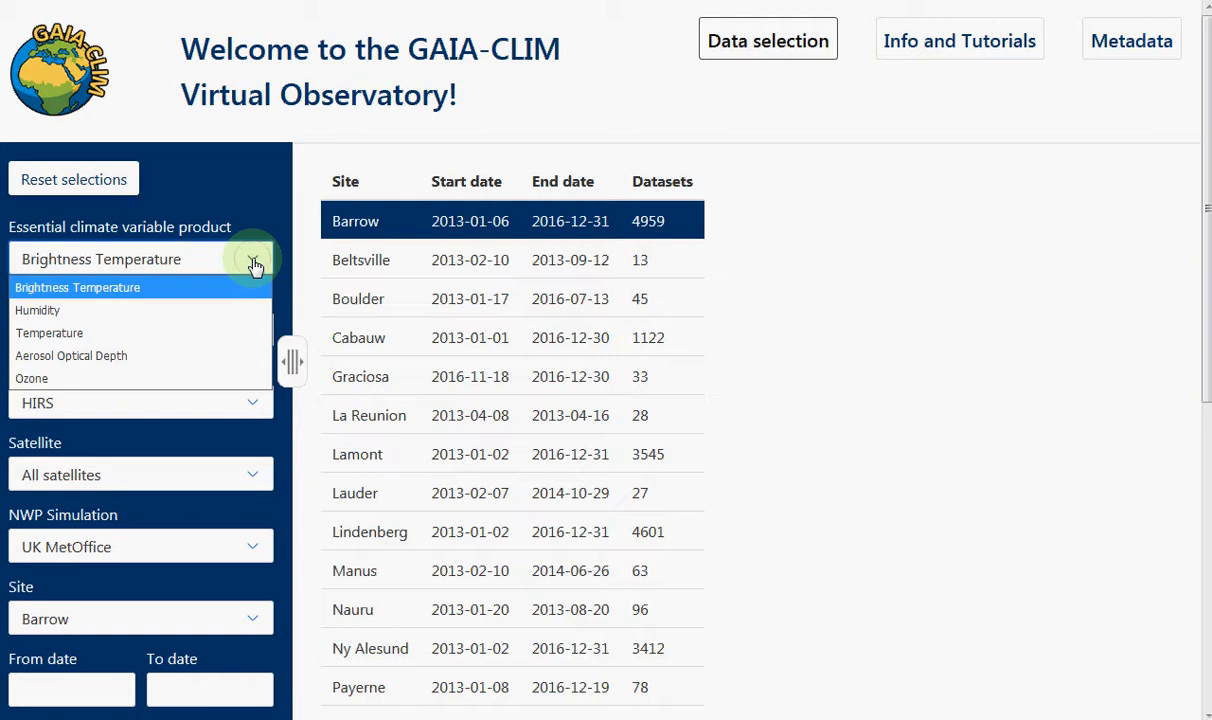
pyautogui.click(95, 382)
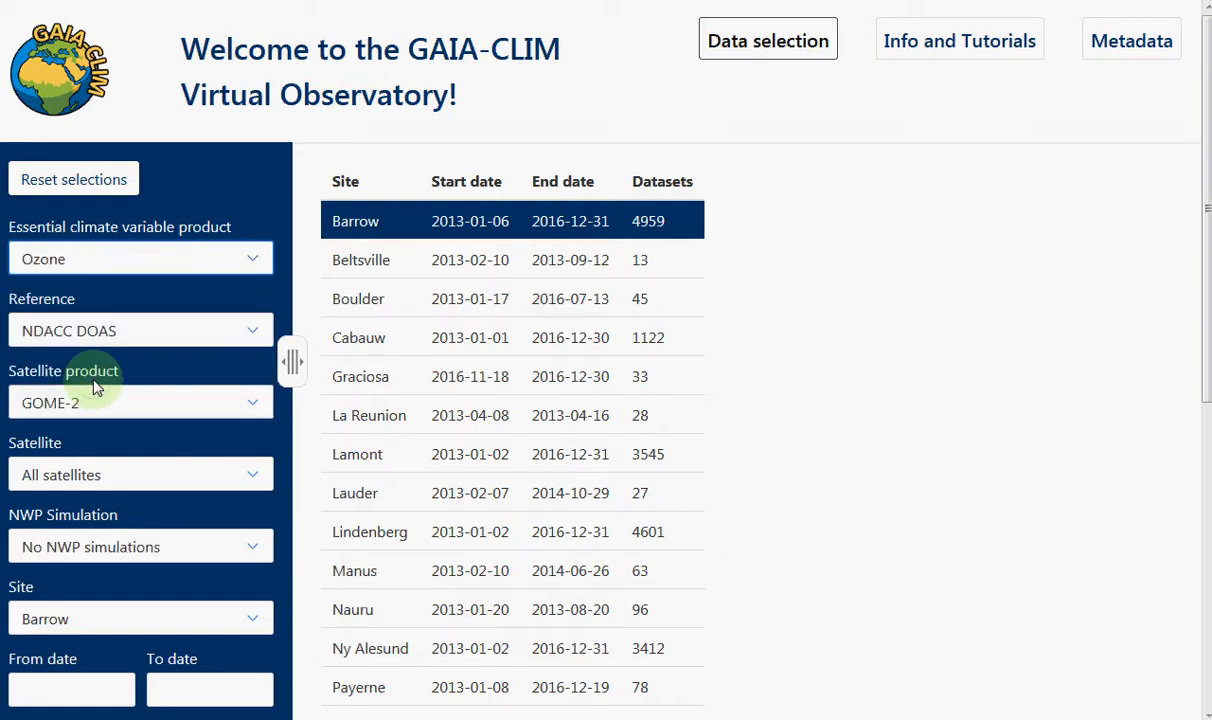
pyautogui.click(250, 336)
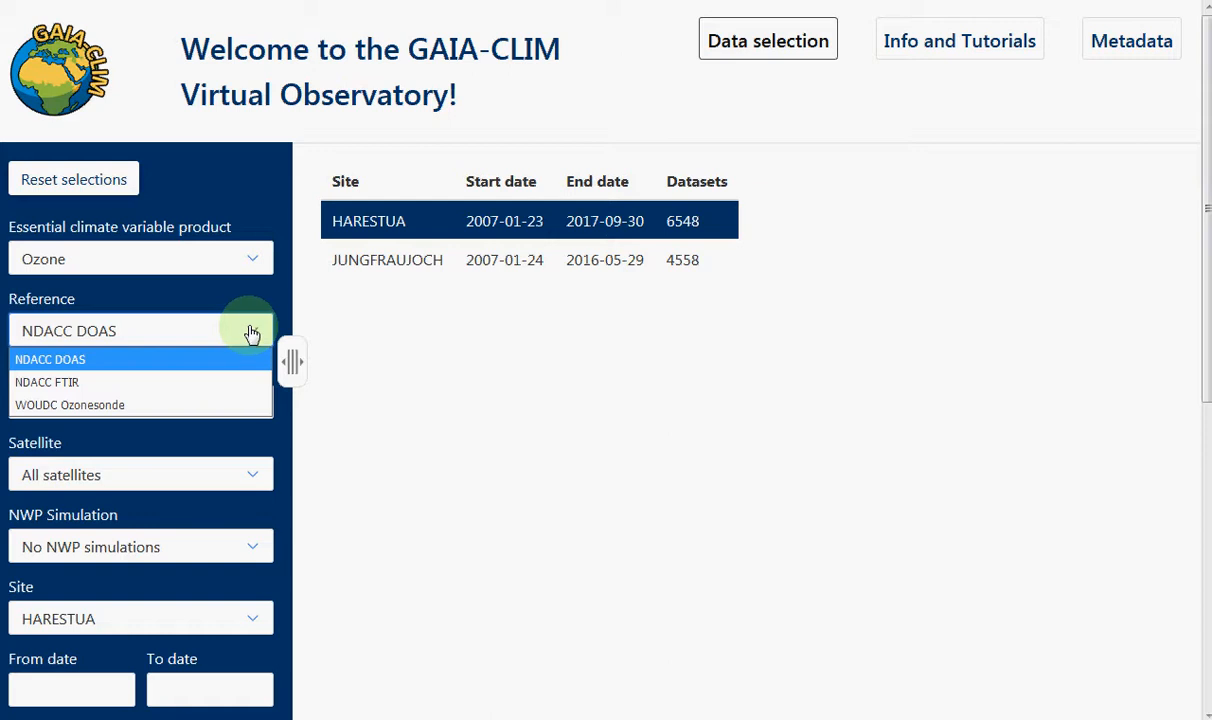
pyautogui.click(157, 384)
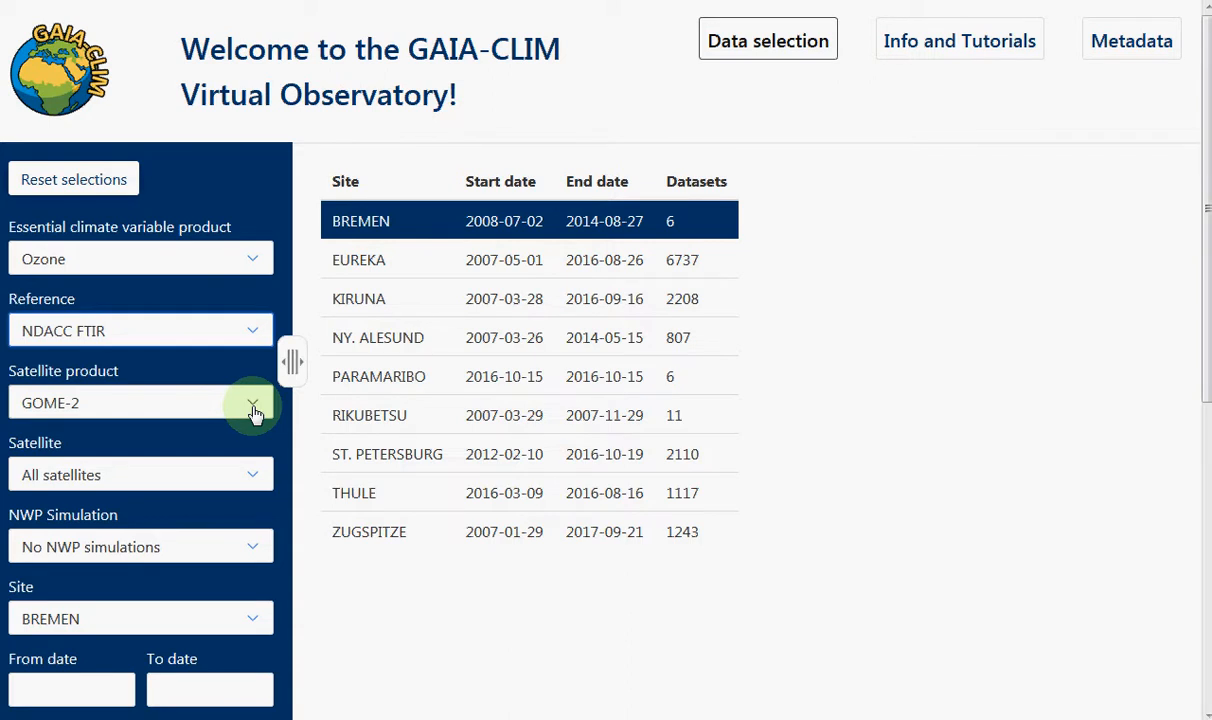
# - Restrict the data selection to the Metop-A (AC-SAF) satellite and the EUREKA site
pyautogui.click(252, 479)
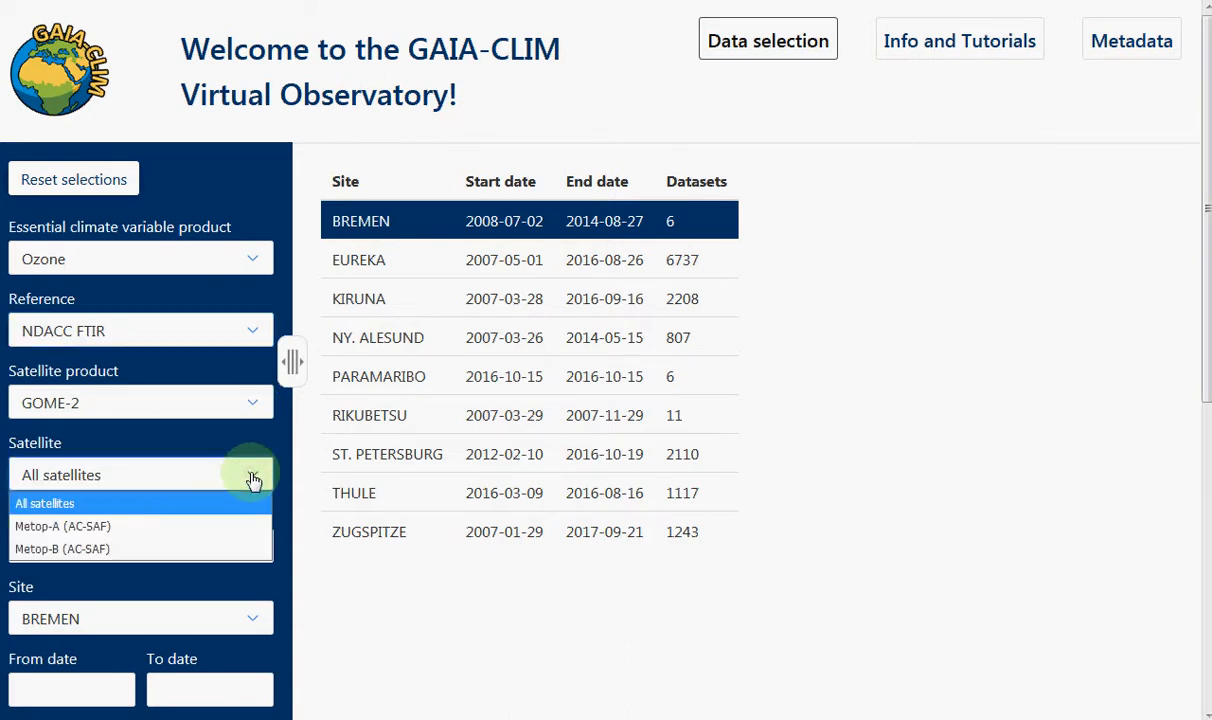
pyautogui.click(49, 526)
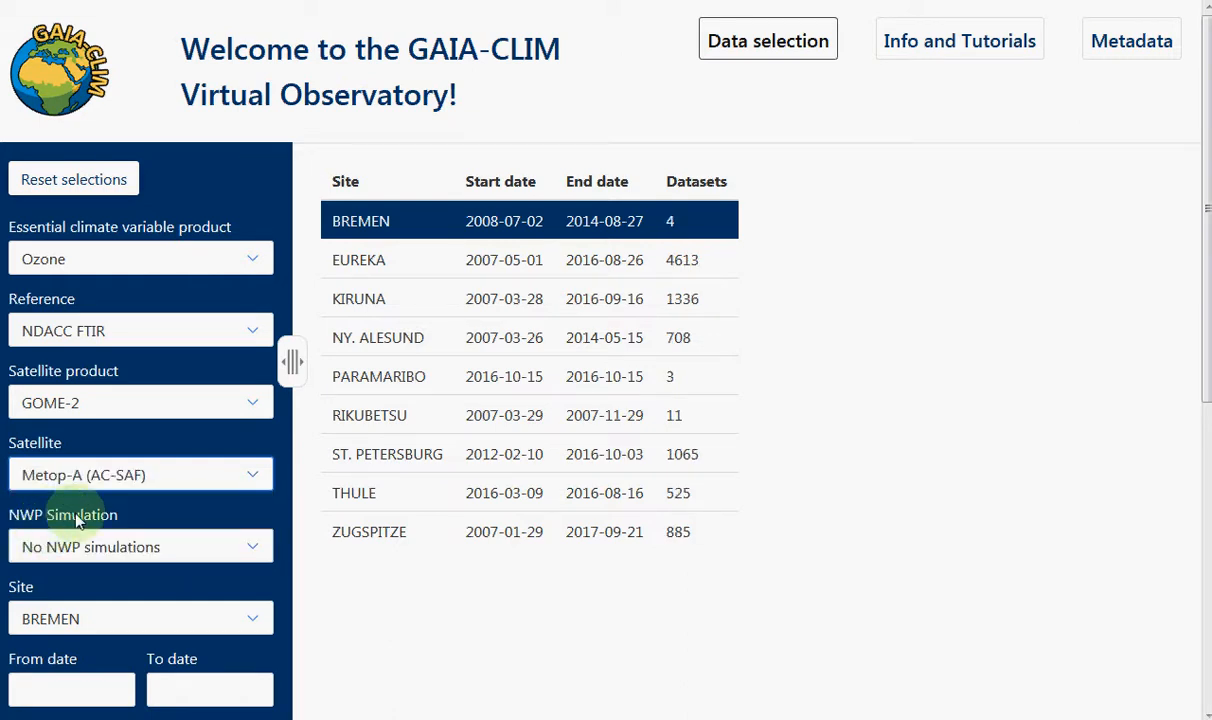
pyautogui.scroll(-2, 100, 520)
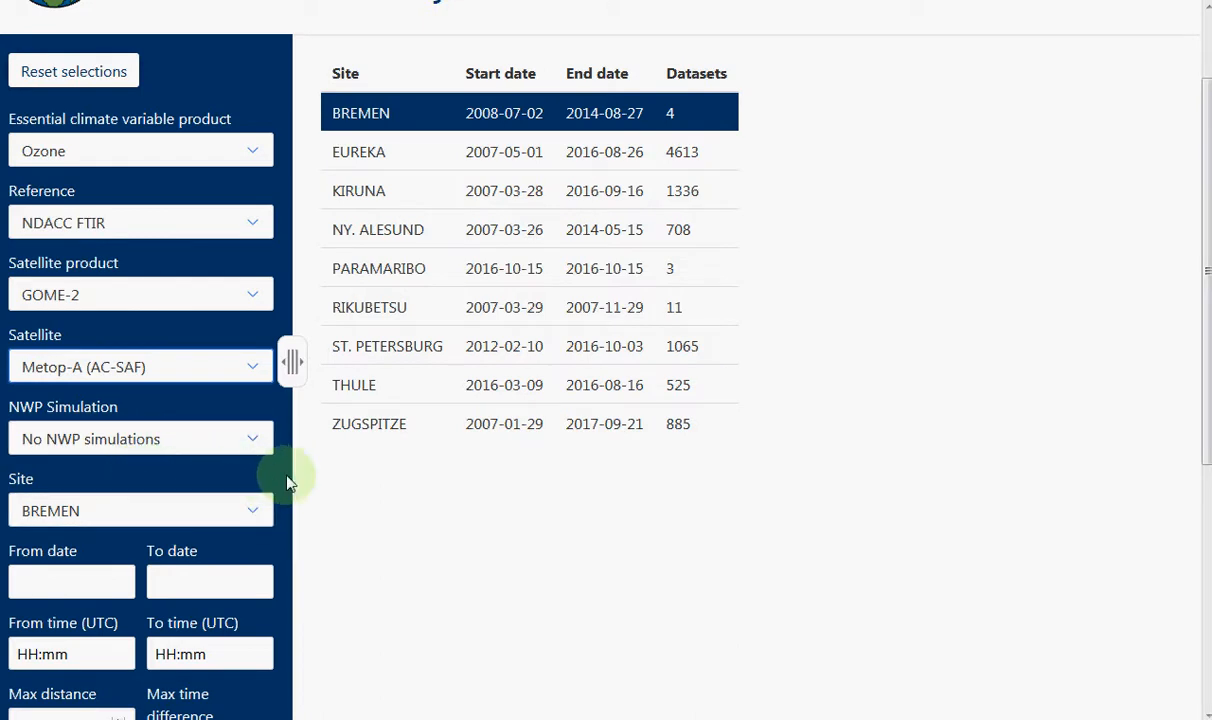
pyautogui.scroll(-1, 287, 485)
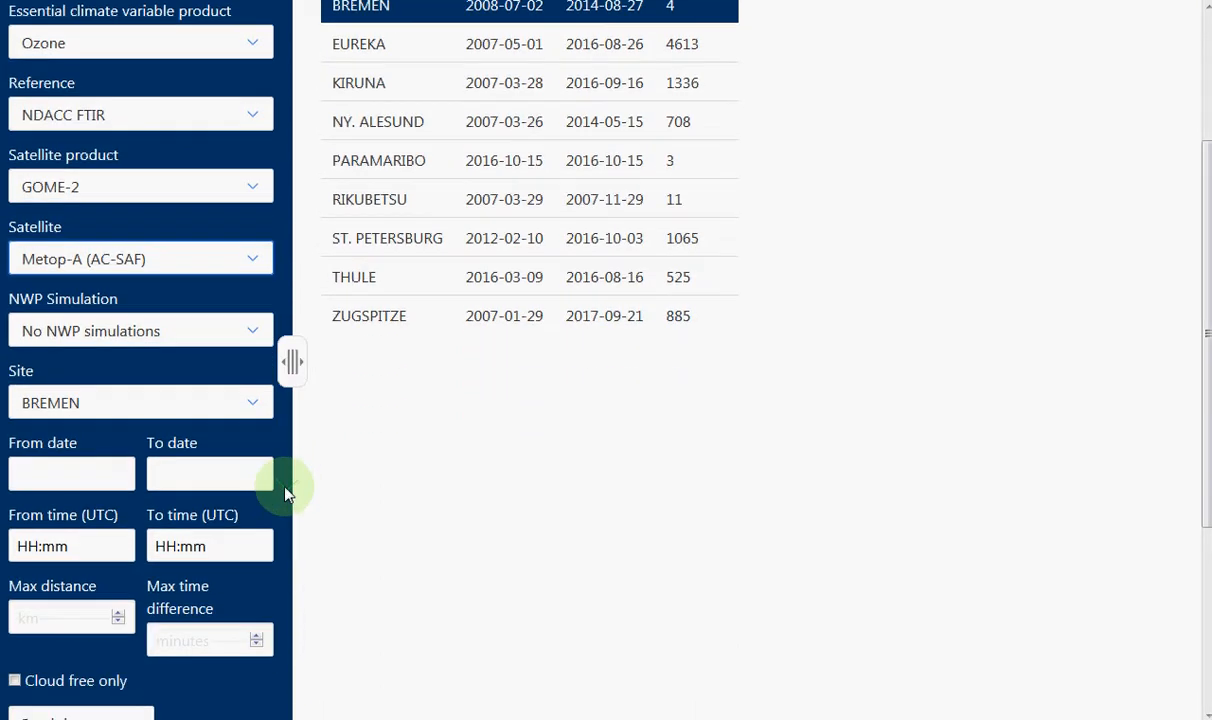
pyautogui.click(254, 410)
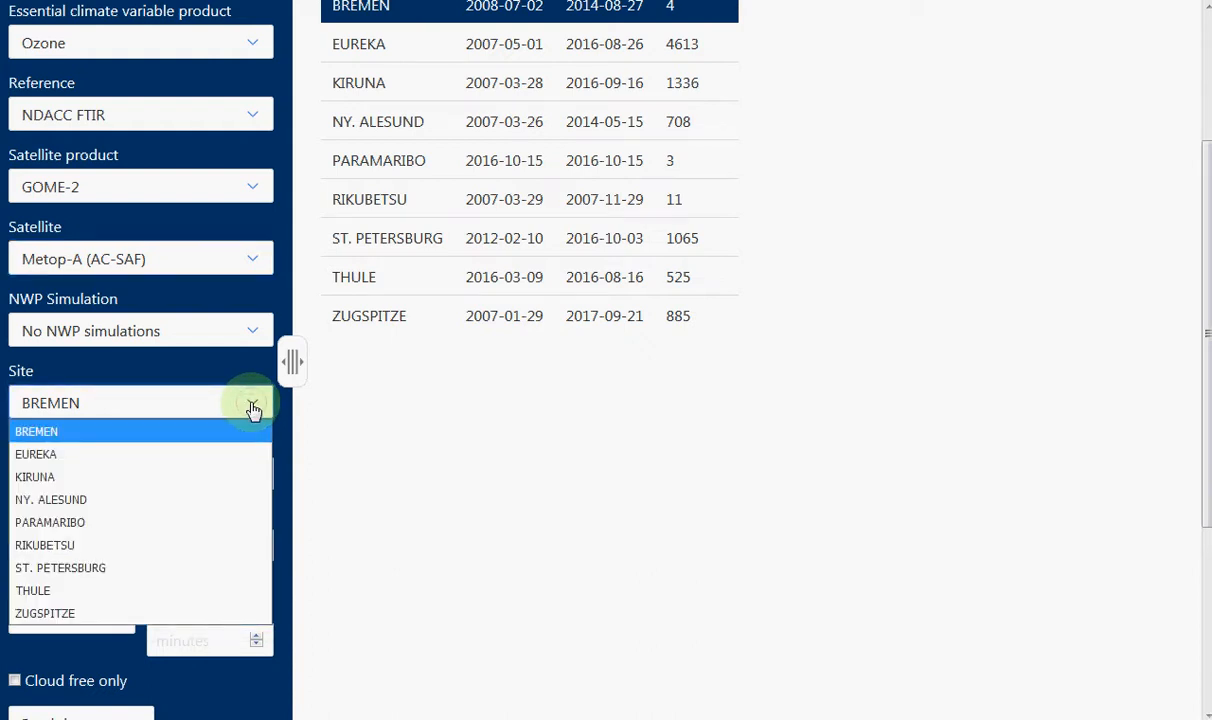
pyautogui.click(31, 455)
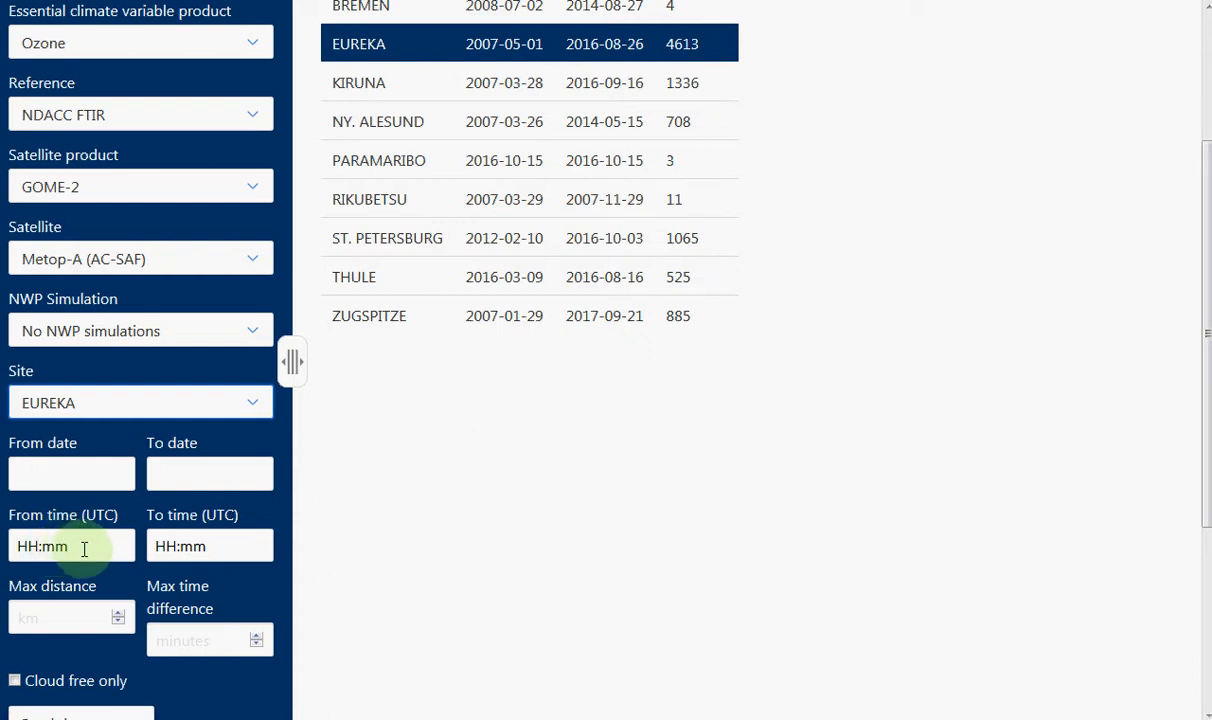
# - Limit the co-locations to a maximum distance of 300 km and a maximum time difference of 180 minutes
pyautogui.scroll(-1, 84, 548)
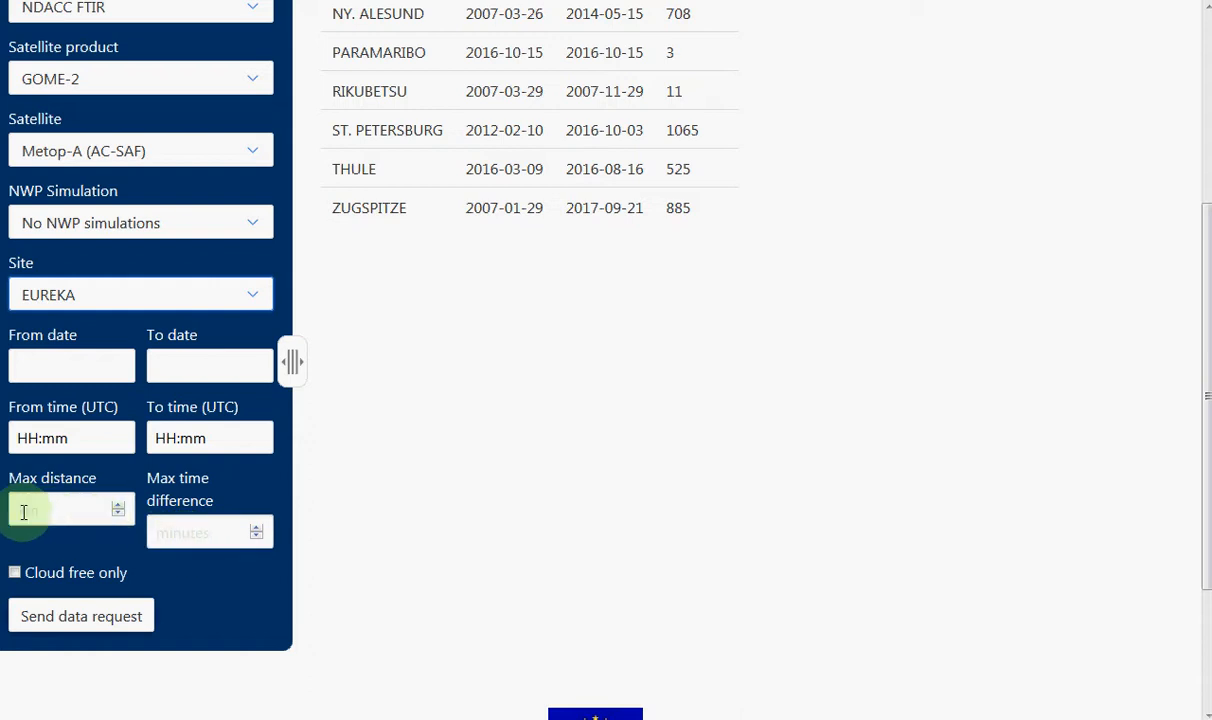
pyautogui.scroll(2, 303, 471)
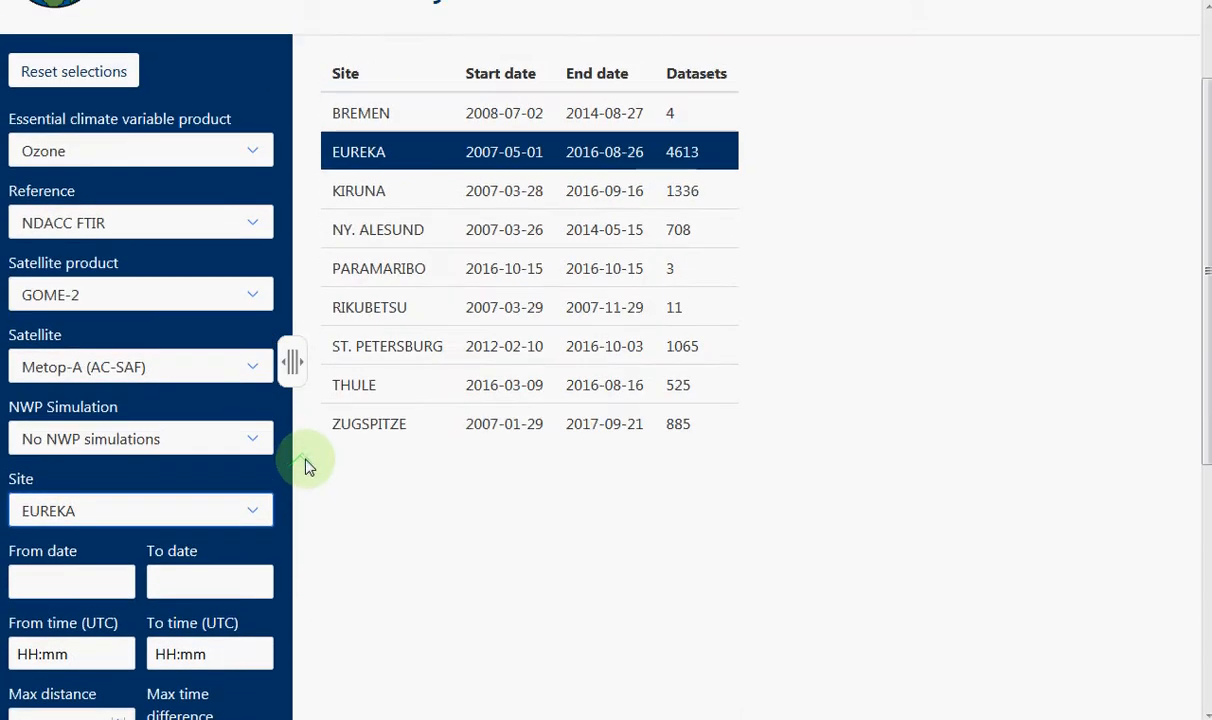
pyautogui.scroll(-3, 310, 507)
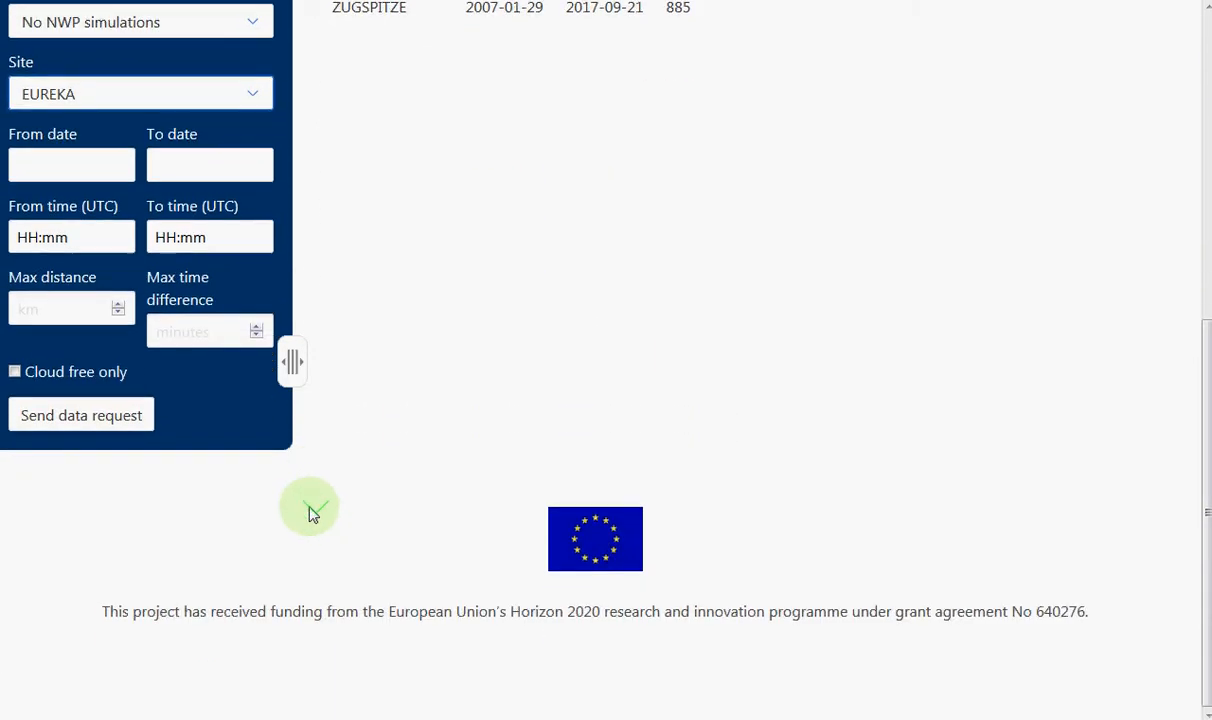
pyautogui.scroll(4, 311, 509)
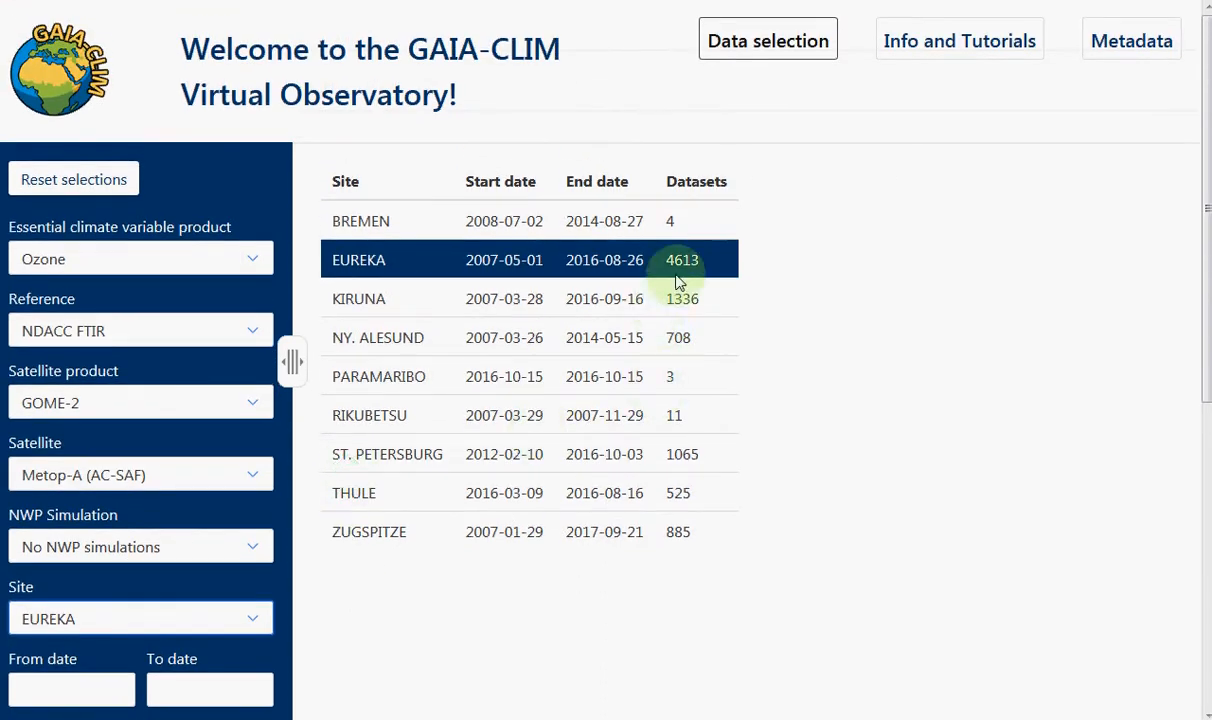
pyautogui.scroll(-2, 455, 612)
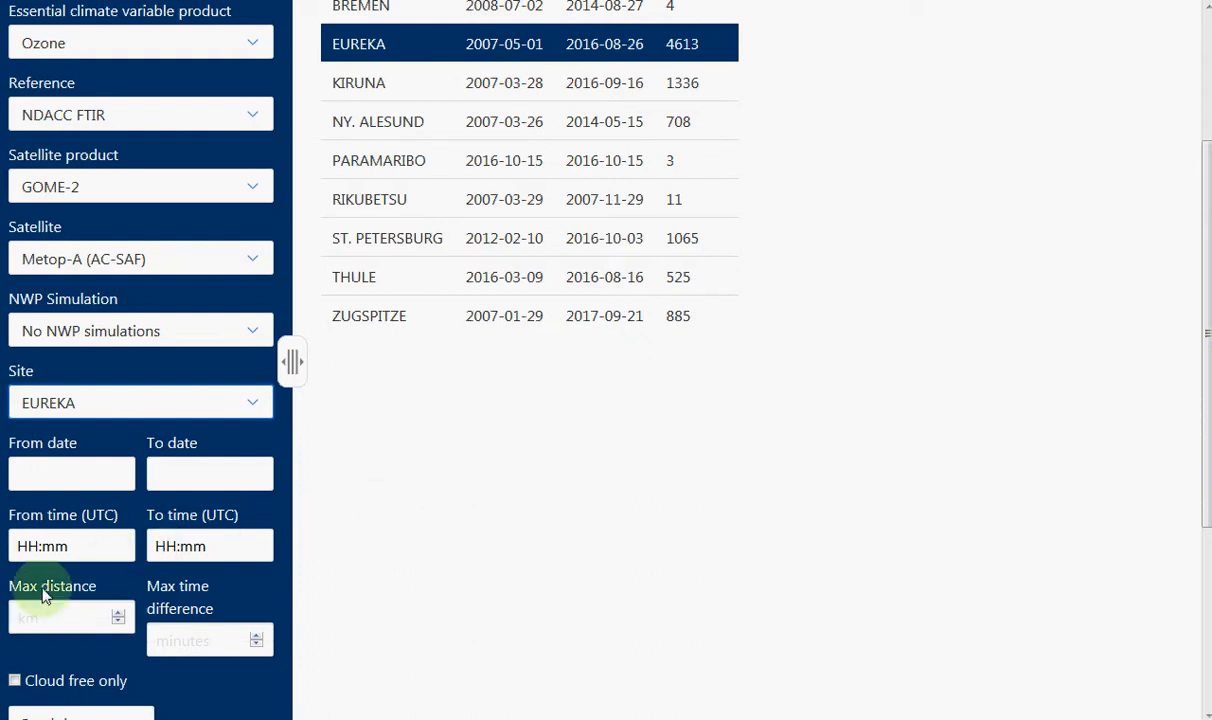
pyautogui.click(25, 617)
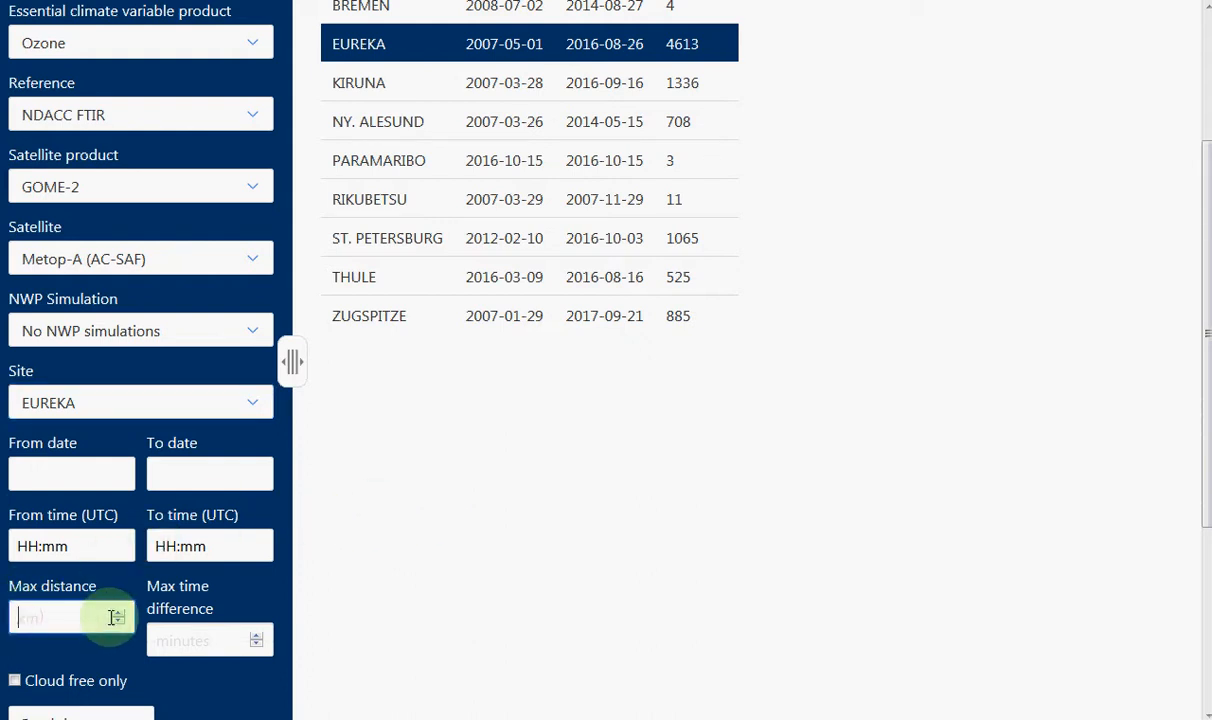
pyautogui.write('300')
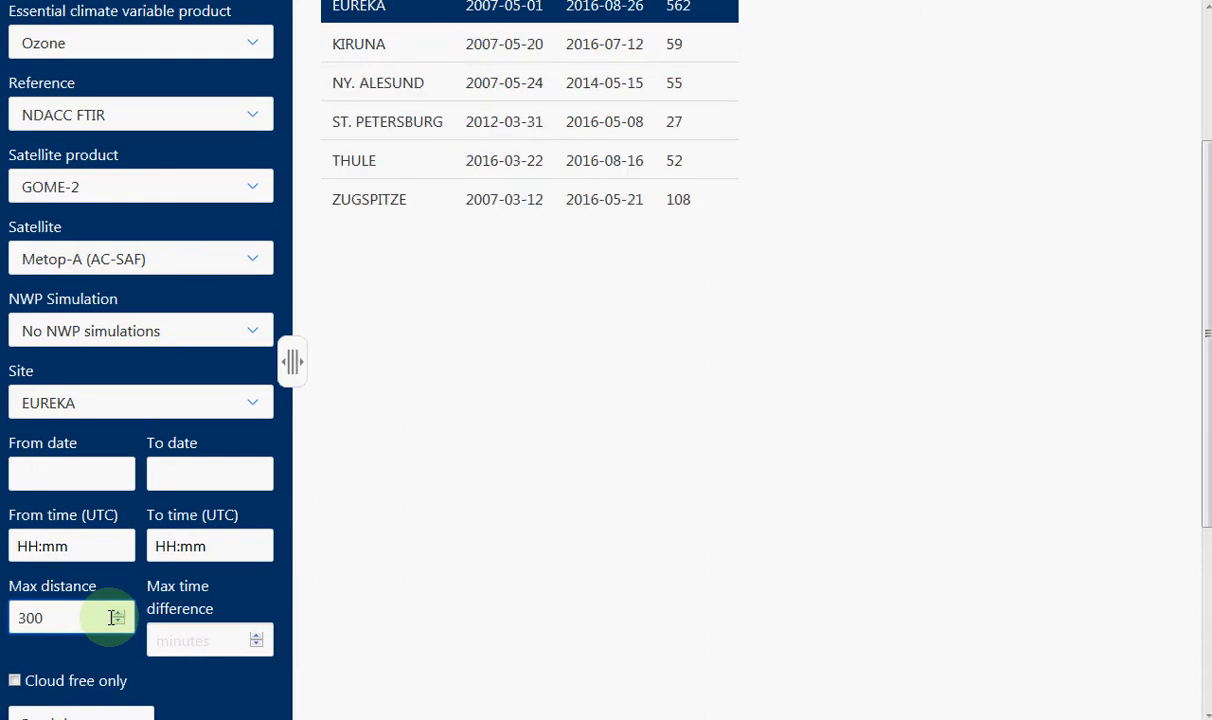
pyautogui.click(182, 639)
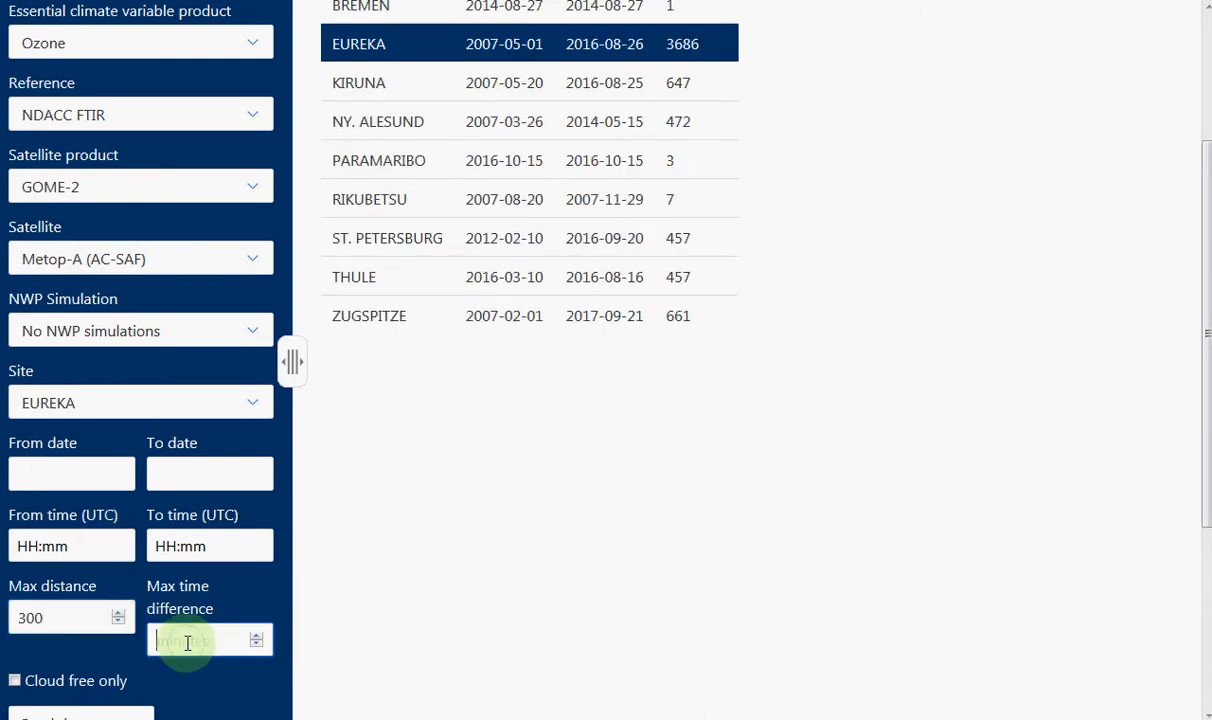
pyautogui.write('180')
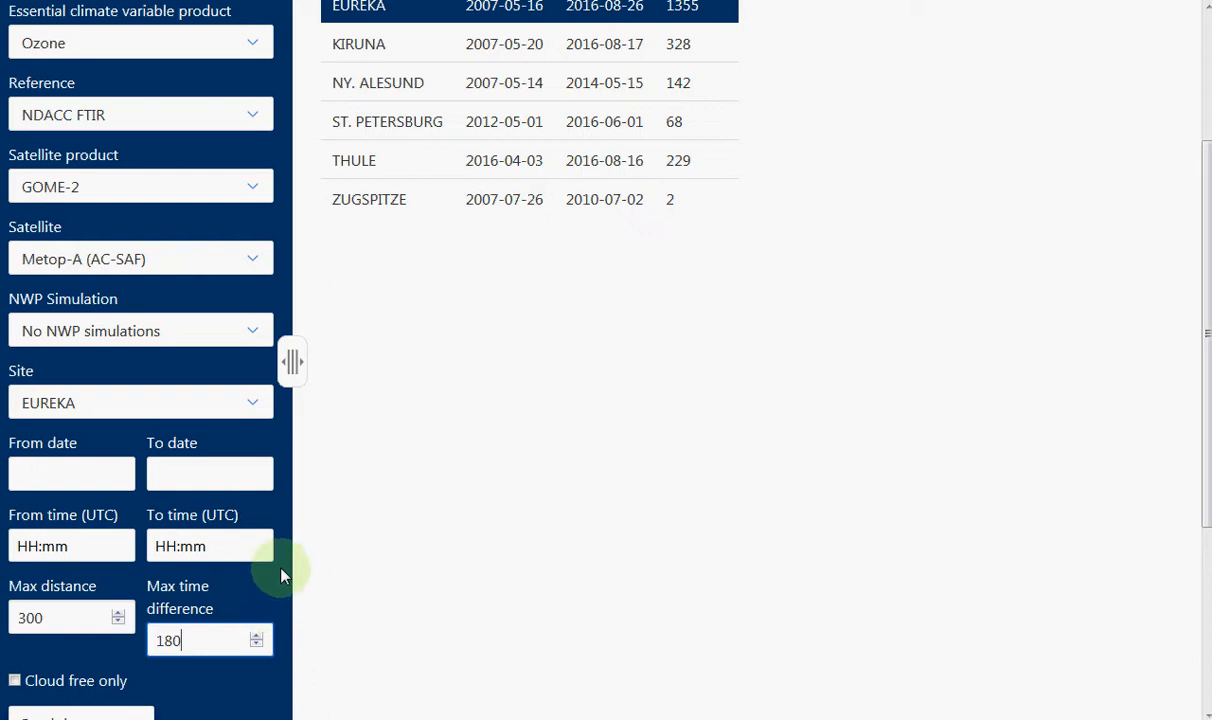
# - Review the filtered site list and send the data request for EUREKA
pyautogui.scroll(-1, 268, 600)
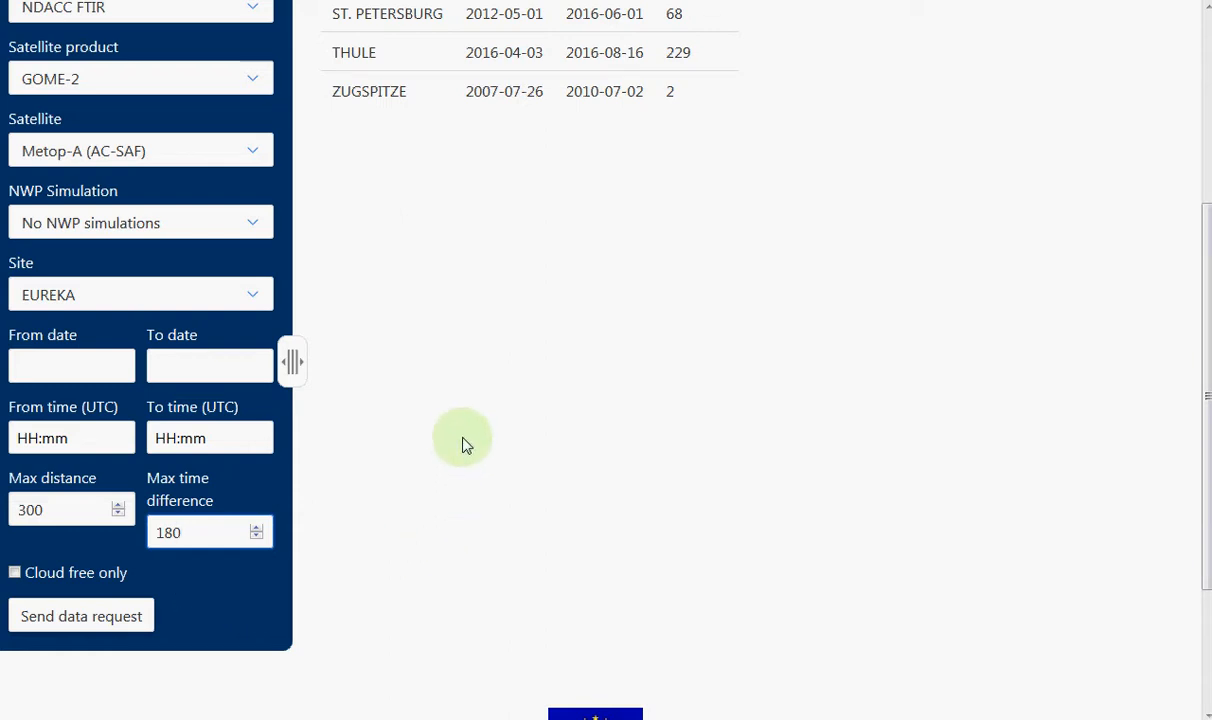
pyautogui.scroll(2, 465, 440)
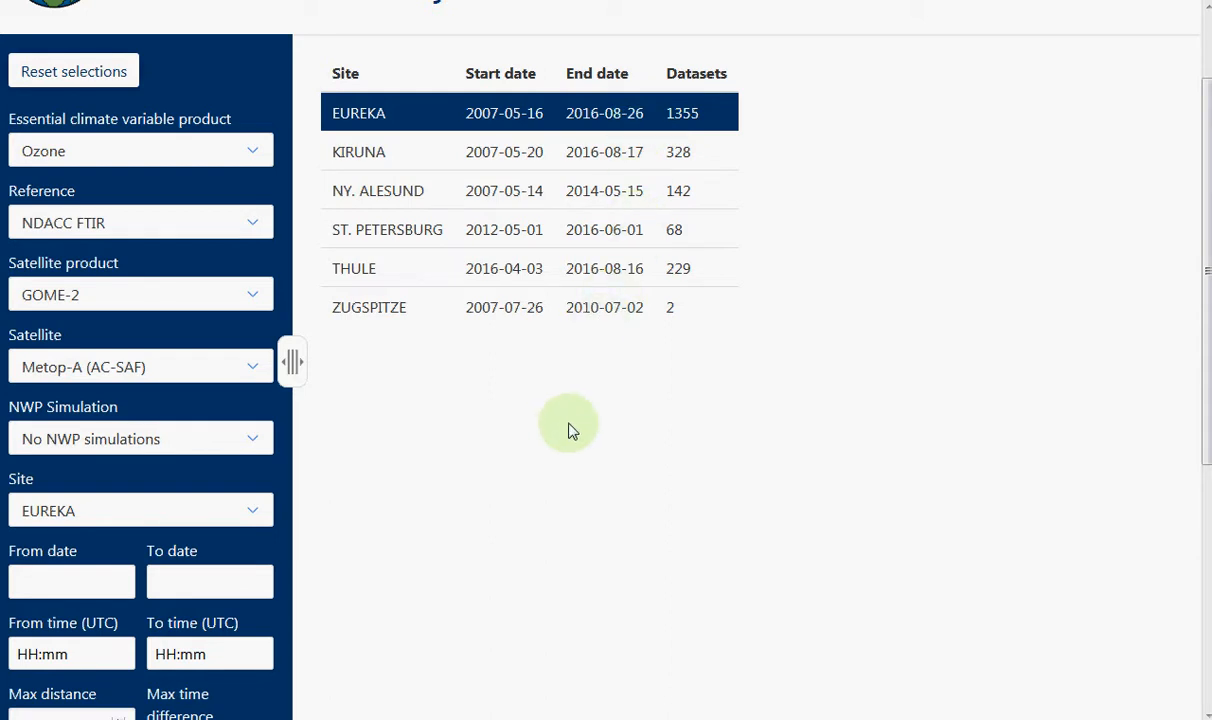
pyautogui.scroll(-2, 567, 430)
pyautogui.click(200, 533)
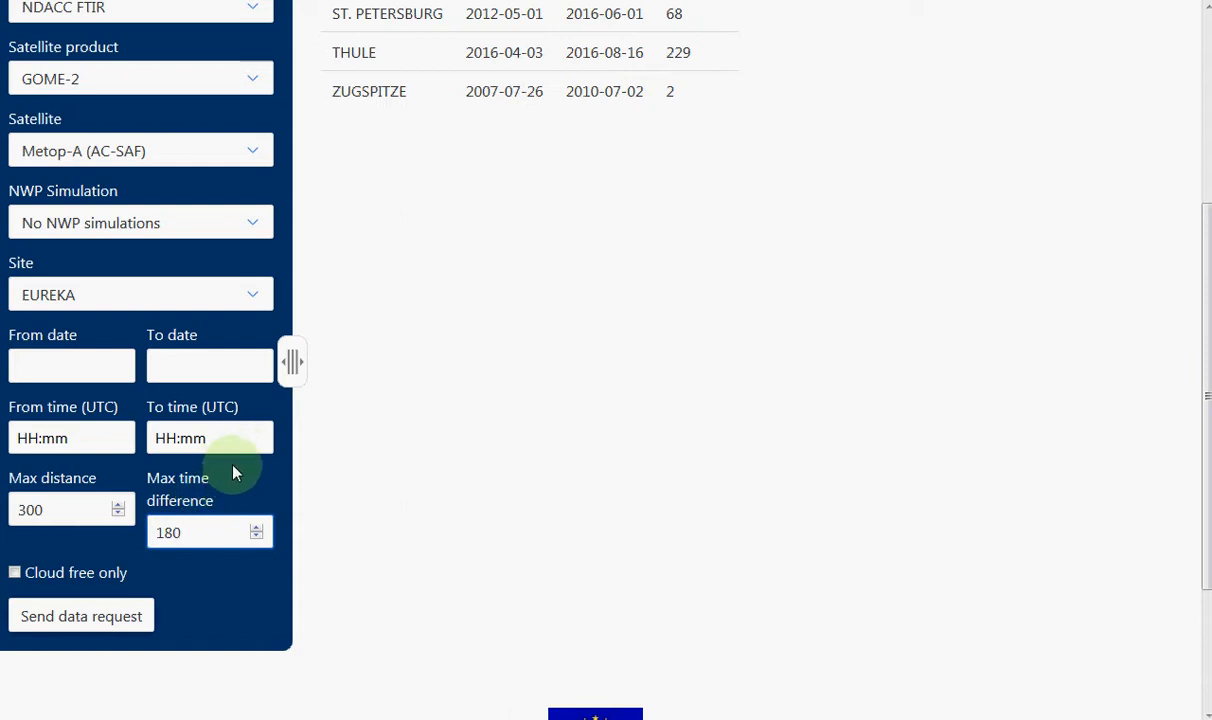
pyautogui.click(73, 624)
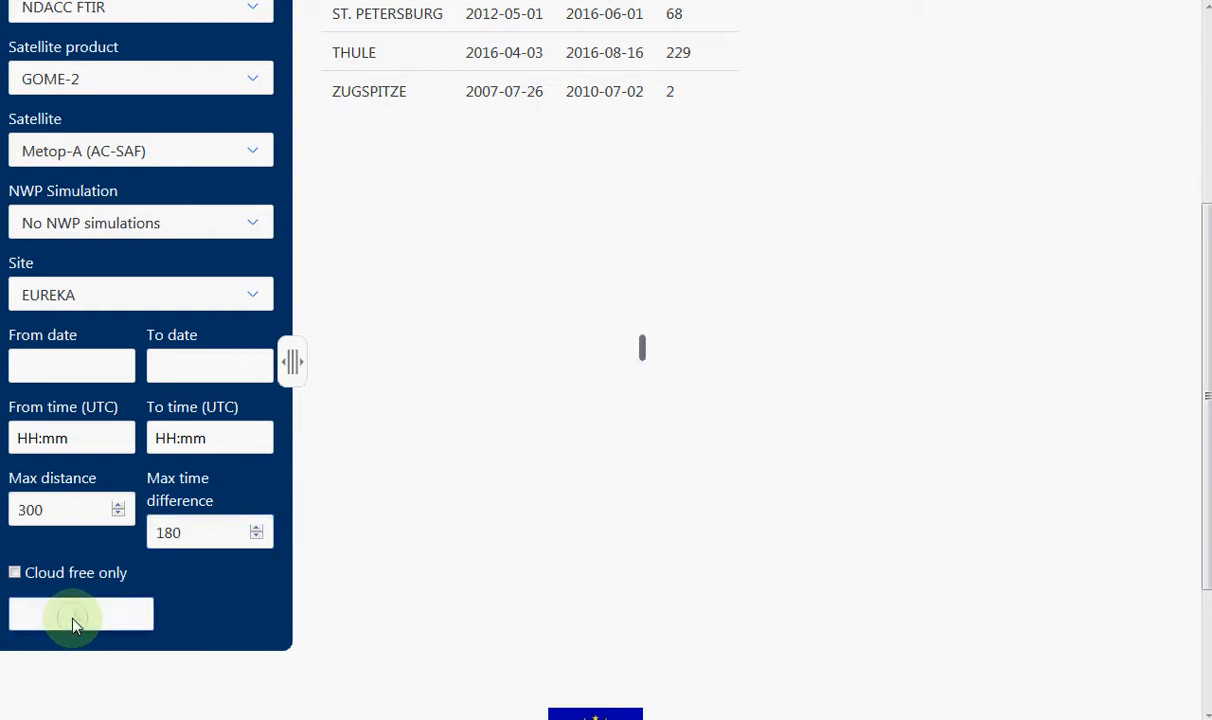
# - Collapse the dataset sidebar and examine the ozone time series and NDACC FTIR minus GOME-2 difference plots for Eureka
pyautogui.scroll(3, 521, 560)
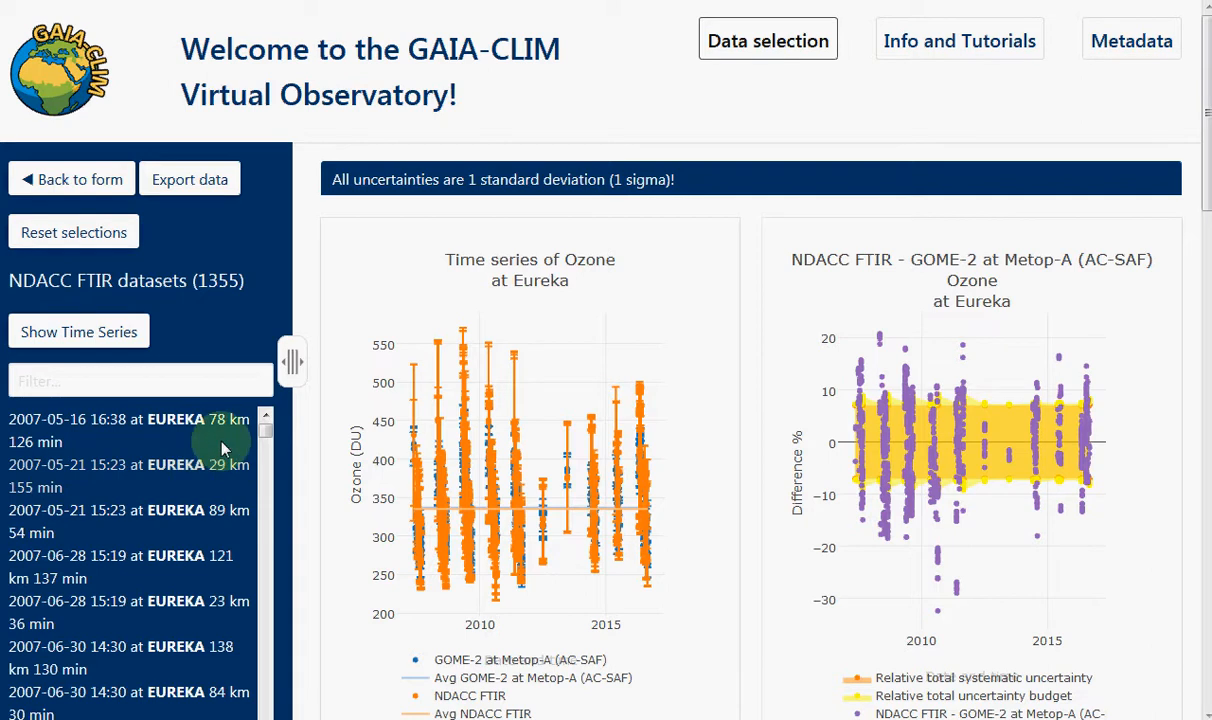
pyautogui.moveTo(291, 366); pyautogui.dragTo(286, 361)
pyautogui.click(286, 361)
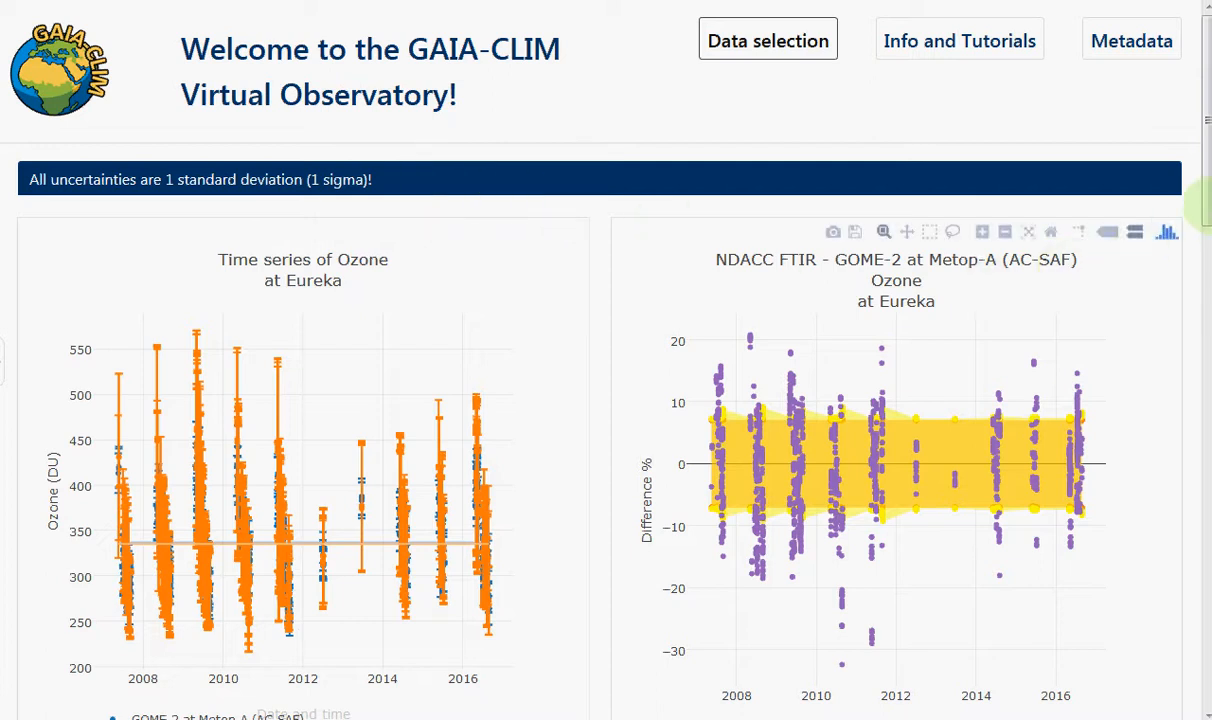
pyautogui.moveTo(1208, 160); pyautogui.dragTo(1207, 234)
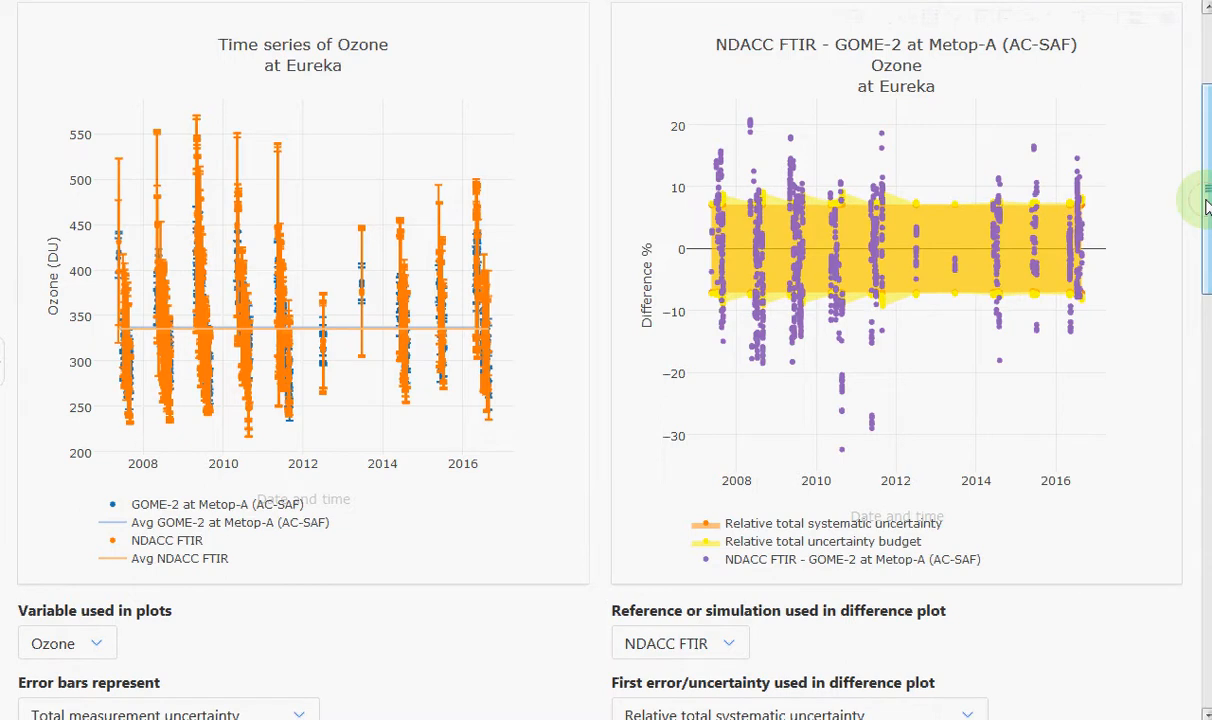
pyautogui.moveTo(1207, 205)
pyautogui.mouseDown()
pyautogui.moveTo(1207, 275)
pyautogui.moveTo(1185, 211)
pyautogui.mouseUp()
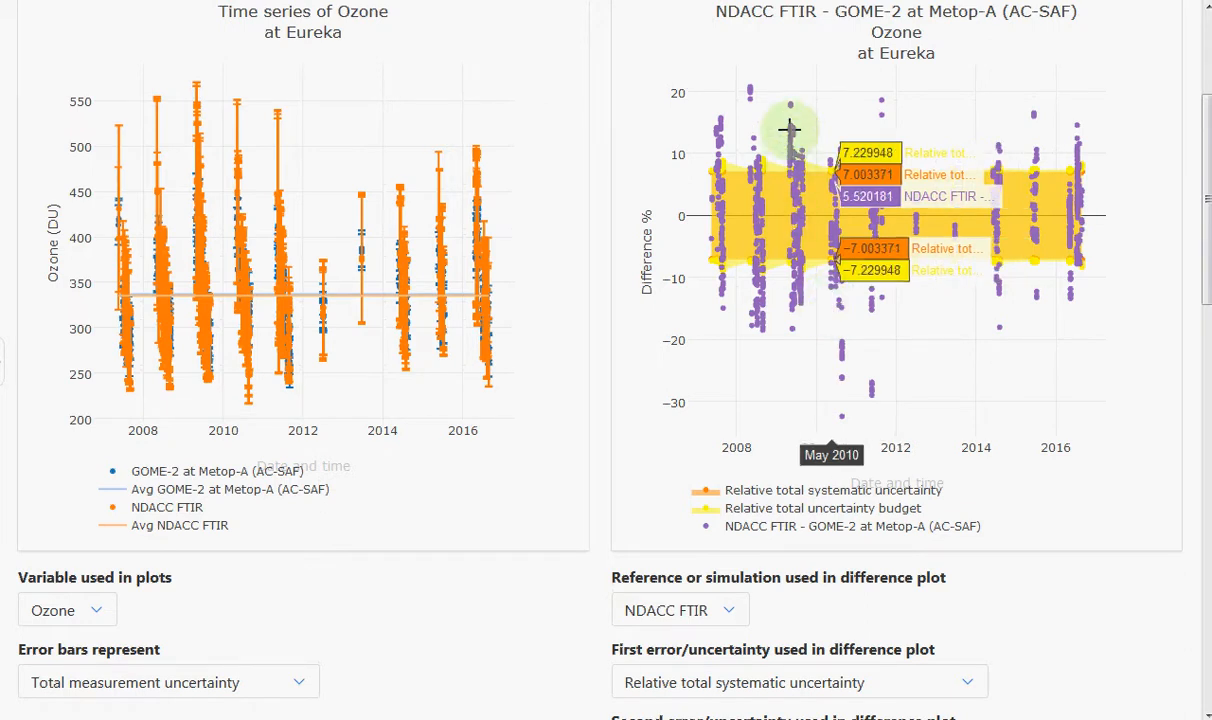
pyautogui.scroll(1, 792, 119)
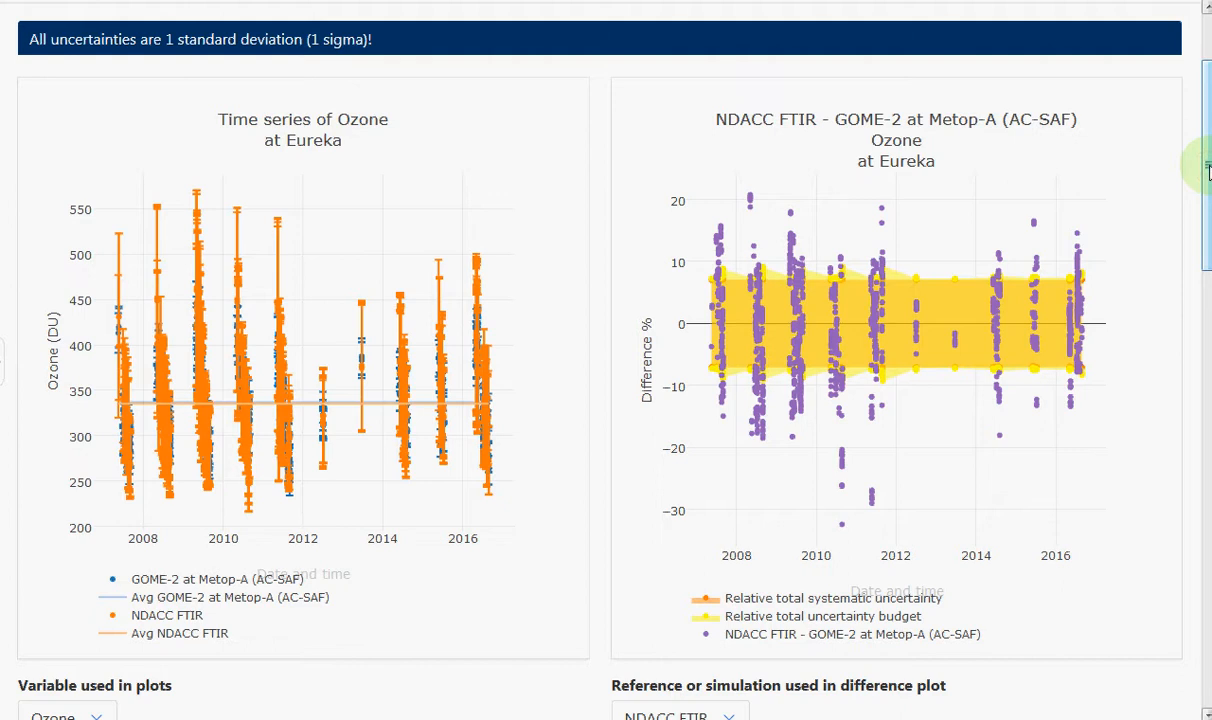
pyautogui.moveTo(1207, 172)
pyautogui.mouseDown()
pyautogui.moveTo(1207, 206)
pyautogui.moveTo(1195, 188)
pyautogui.mouseUp()
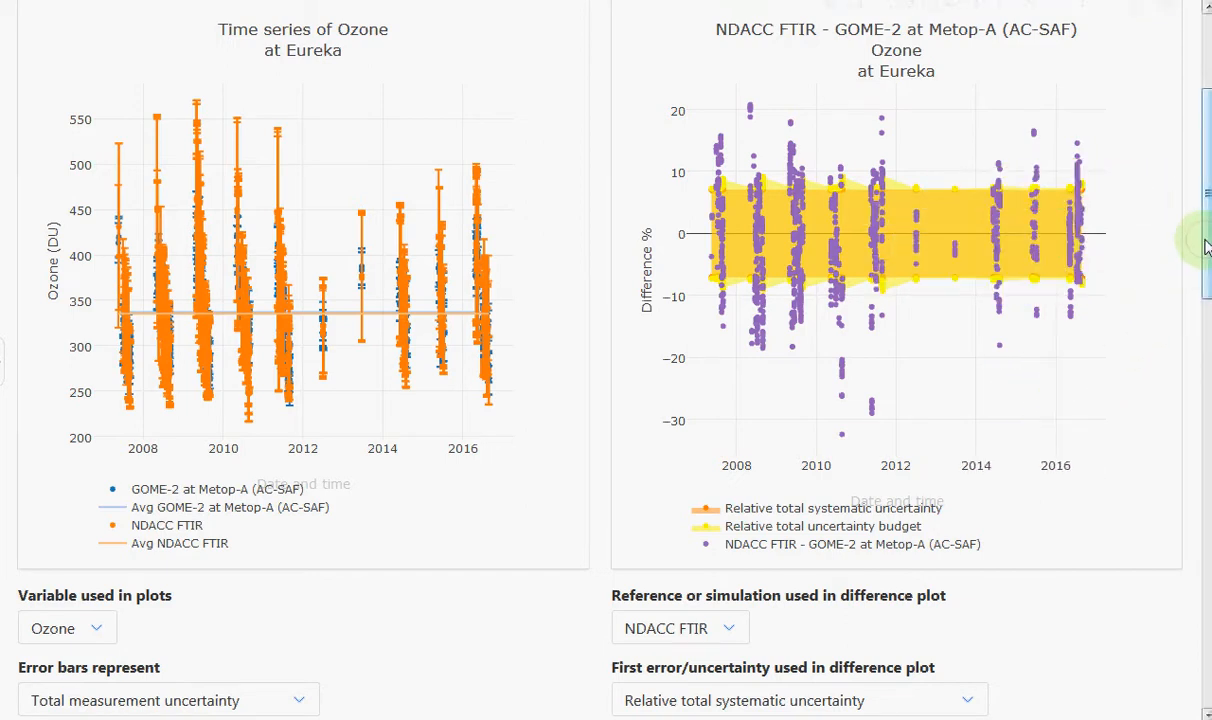
pyautogui.moveTo(1207, 247); pyautogui.dragTo(1207, 213)
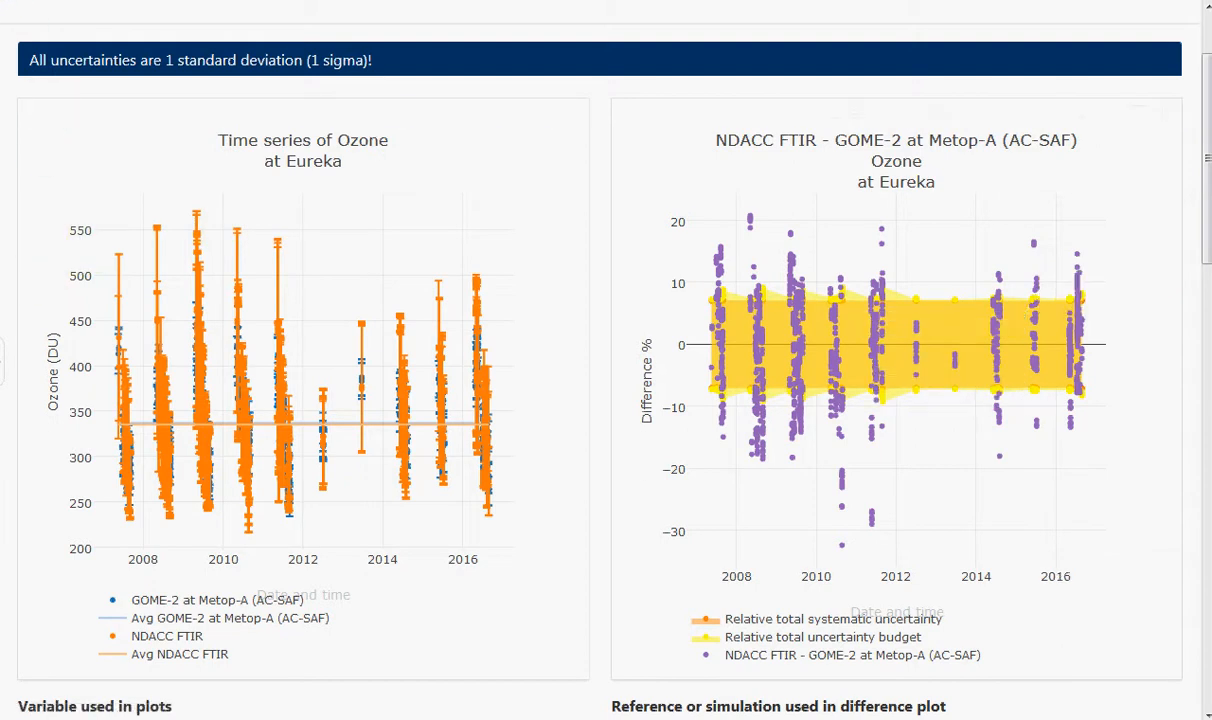
# - Return from the plots to the data selection form and set the From date to 01 Feb 2014
pyautogui.click(3, 365)
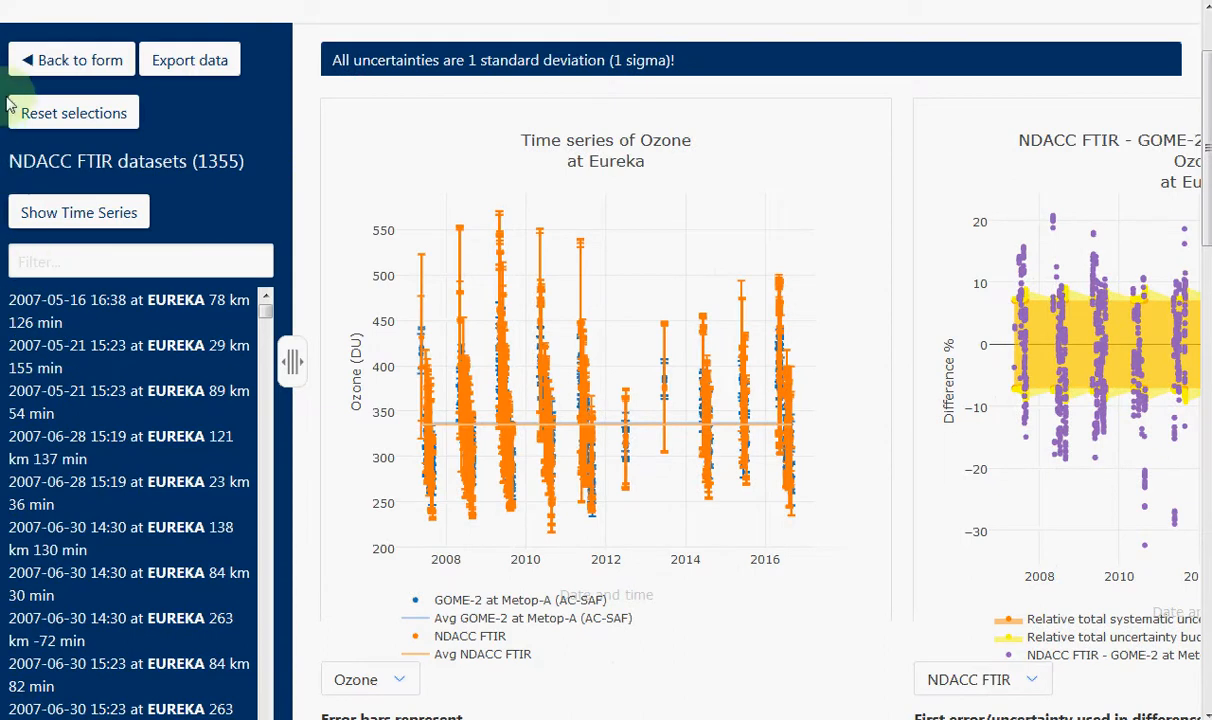
pyautogui.click(55, 60)
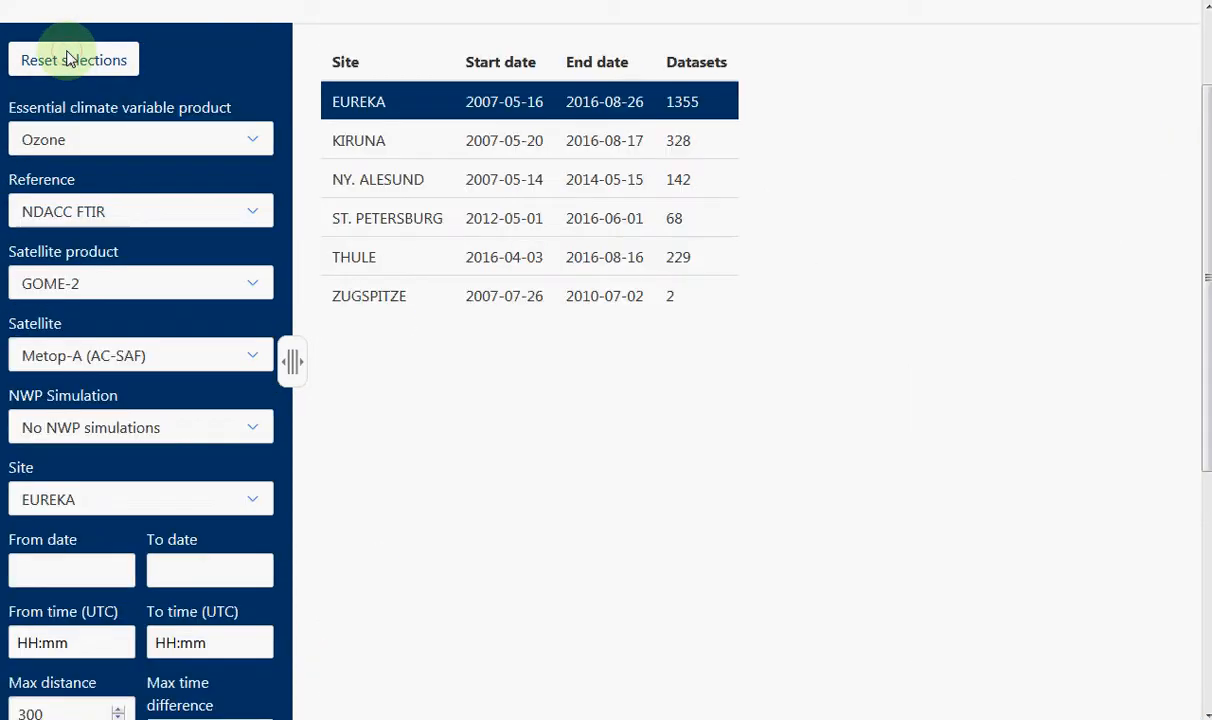
pyautogui.click(27, 571)
pyautogui.scroll(-3, 25, 571)
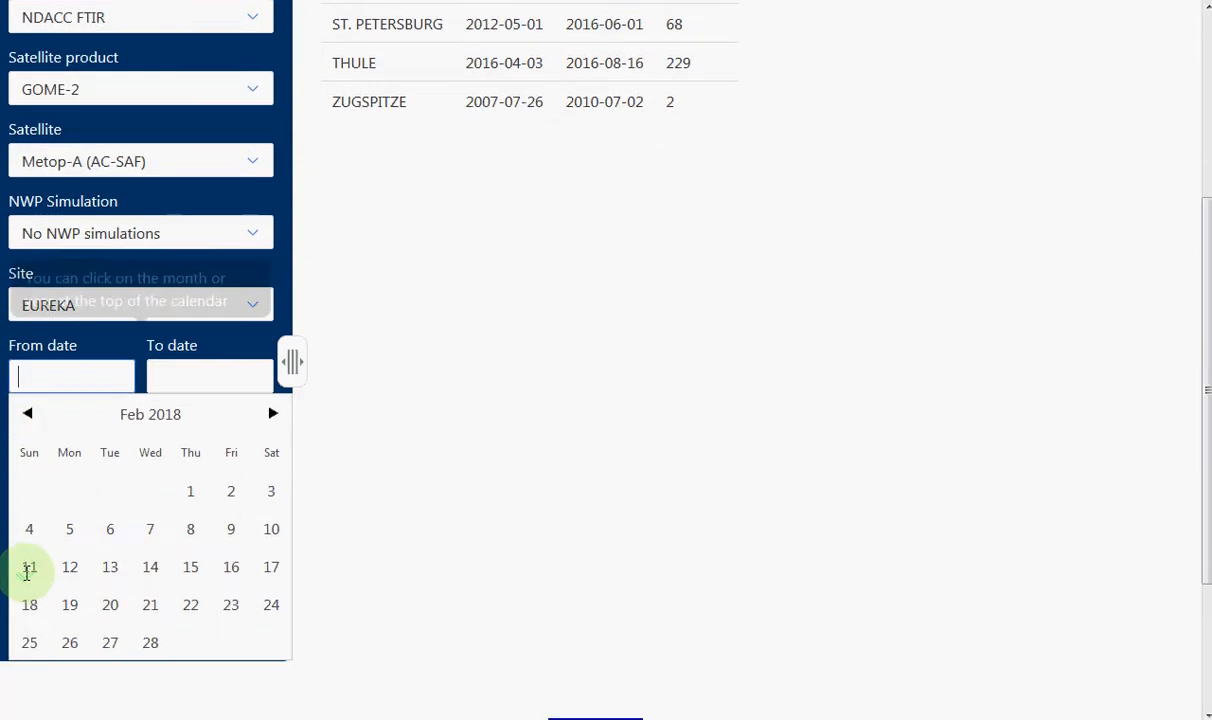
pyautogui.click(150, 392)
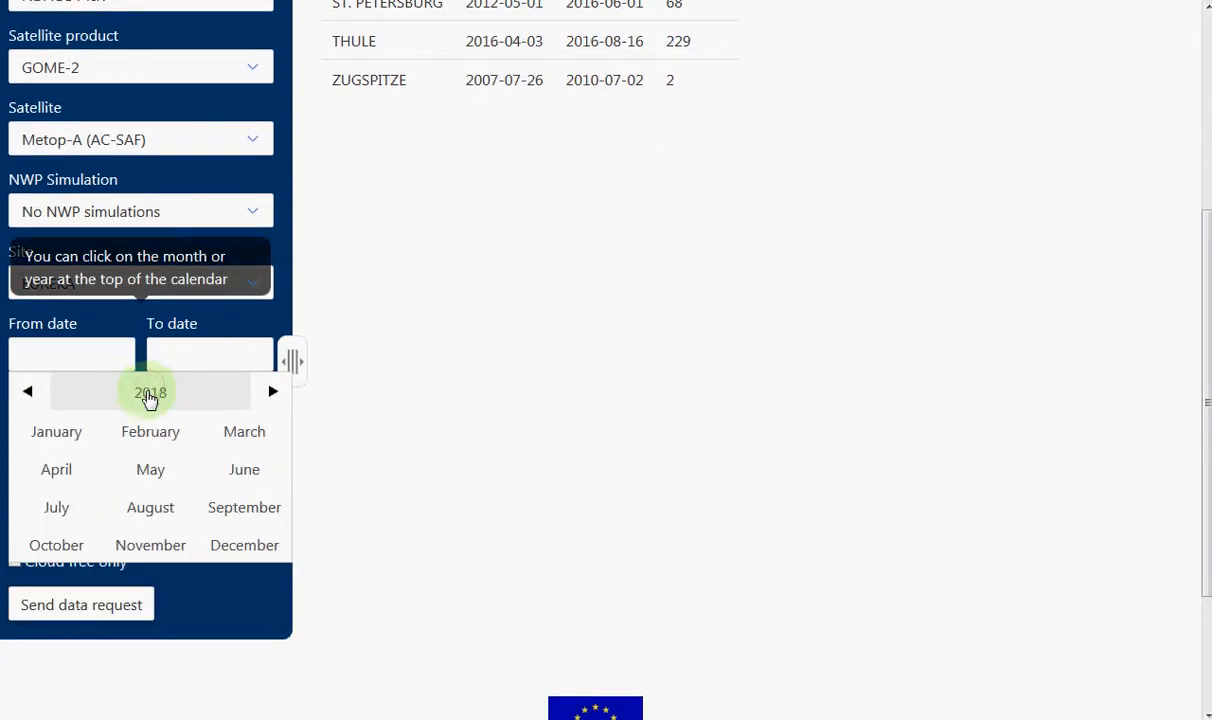
pyautogui.click(150, 392)
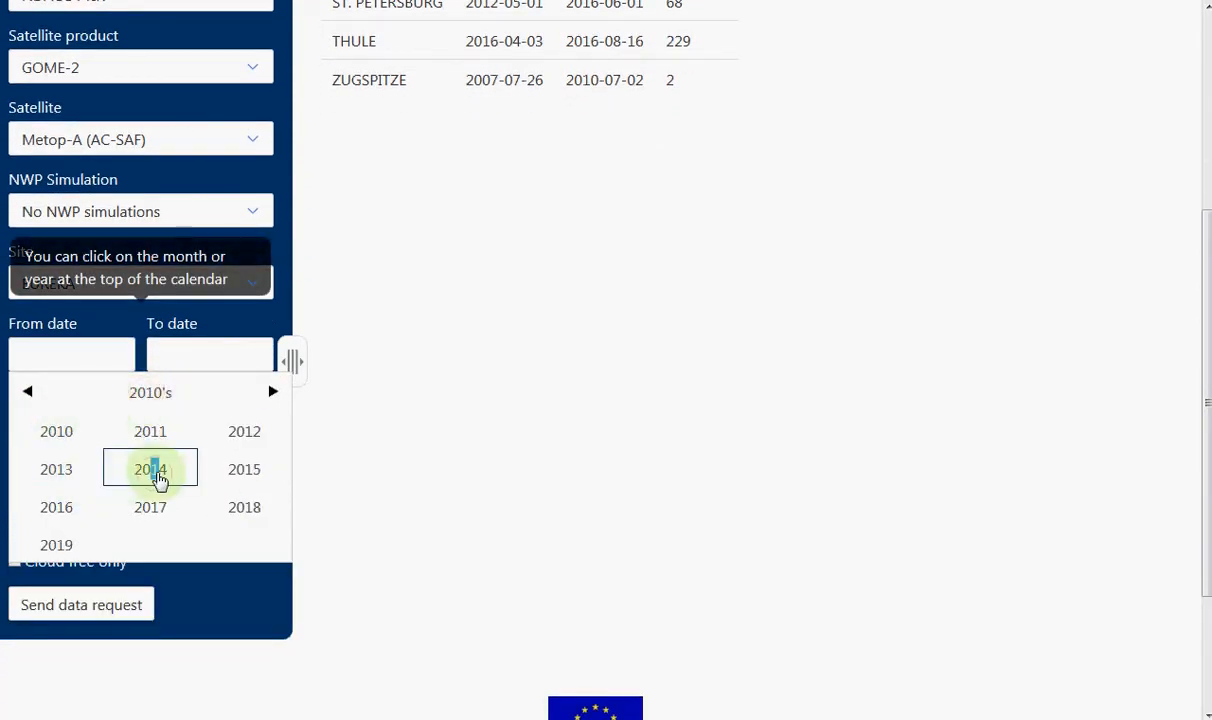
pyautogui.click(156, 479)
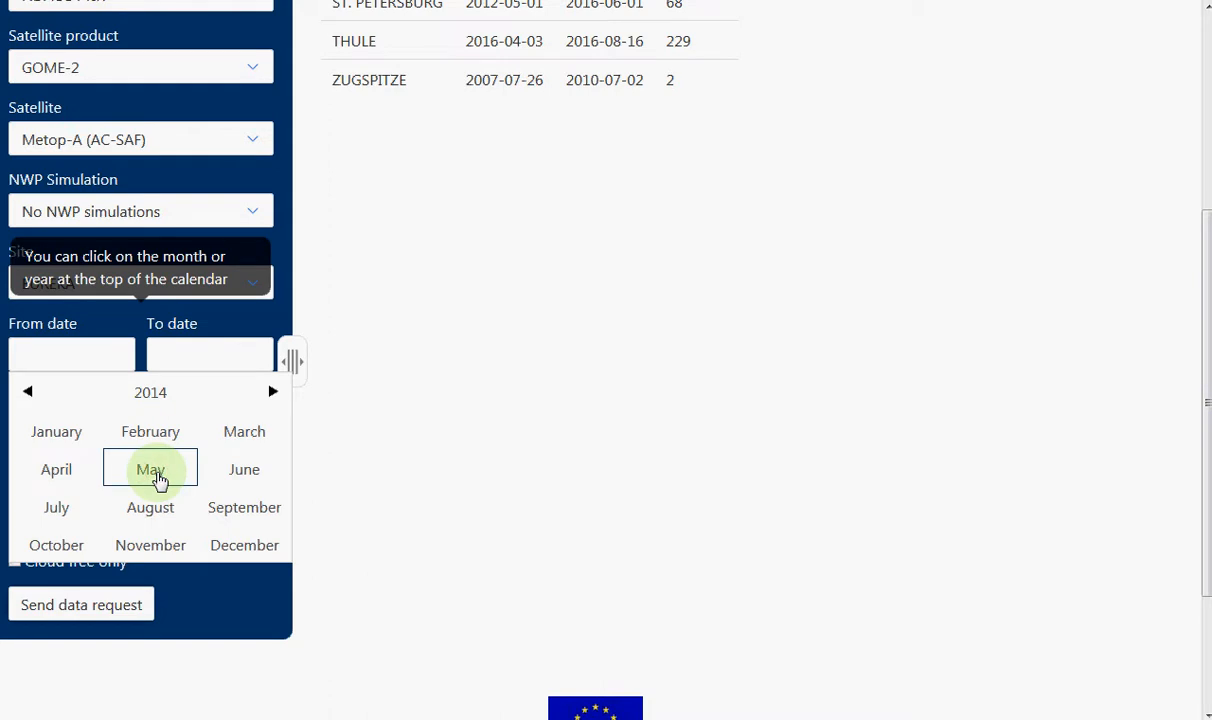
pyautogui.click(165, 438)
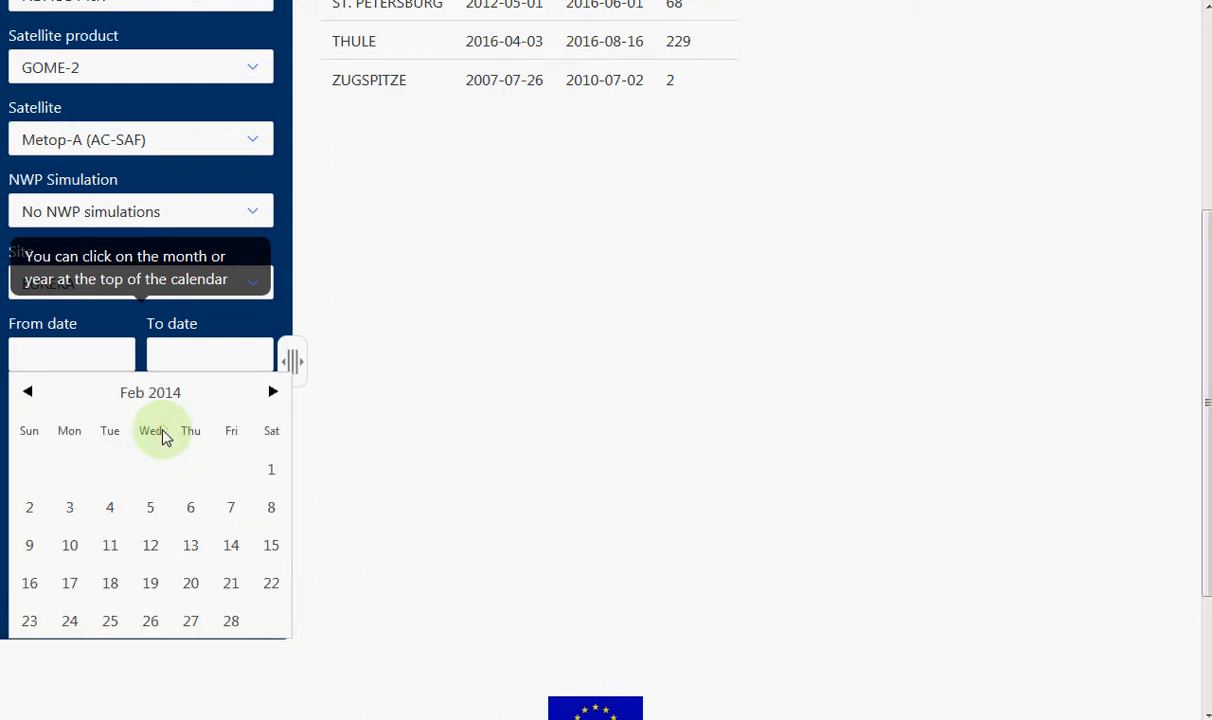
pyautogui.click(274, 470)
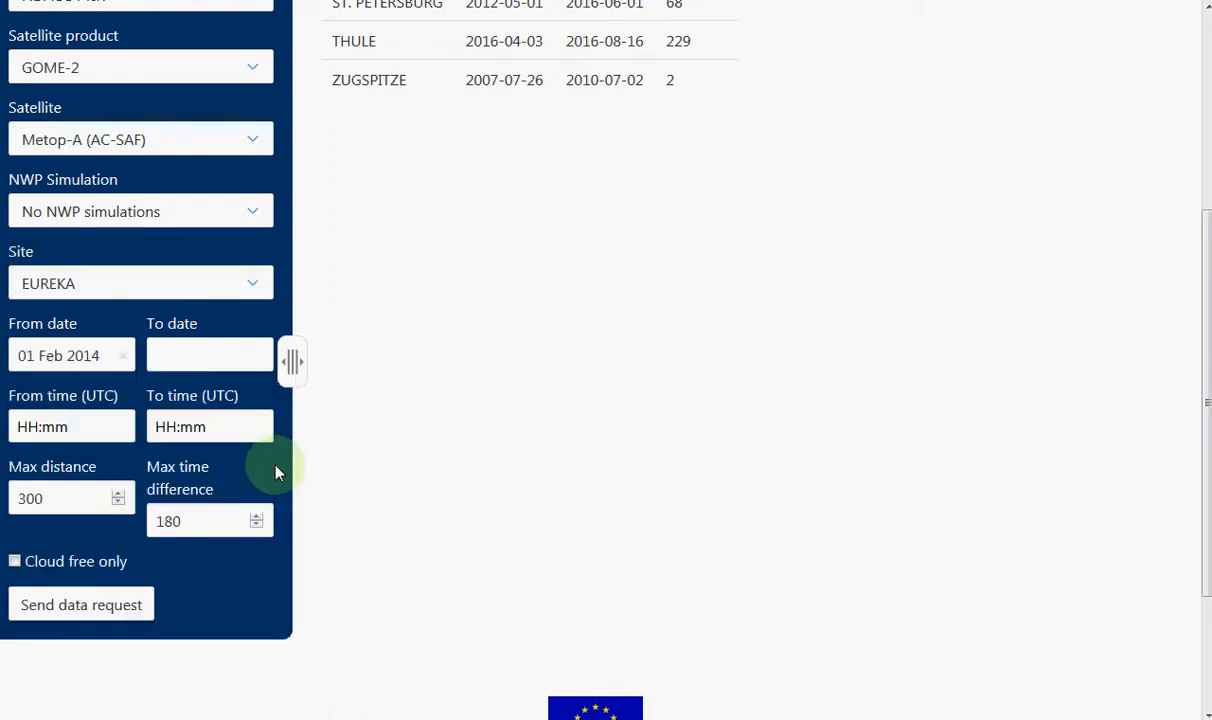
# - Set the To date of the data selection to 30 Nov 2014
pyautogui.click(178, 345)
pyautogui.click(296, 400)
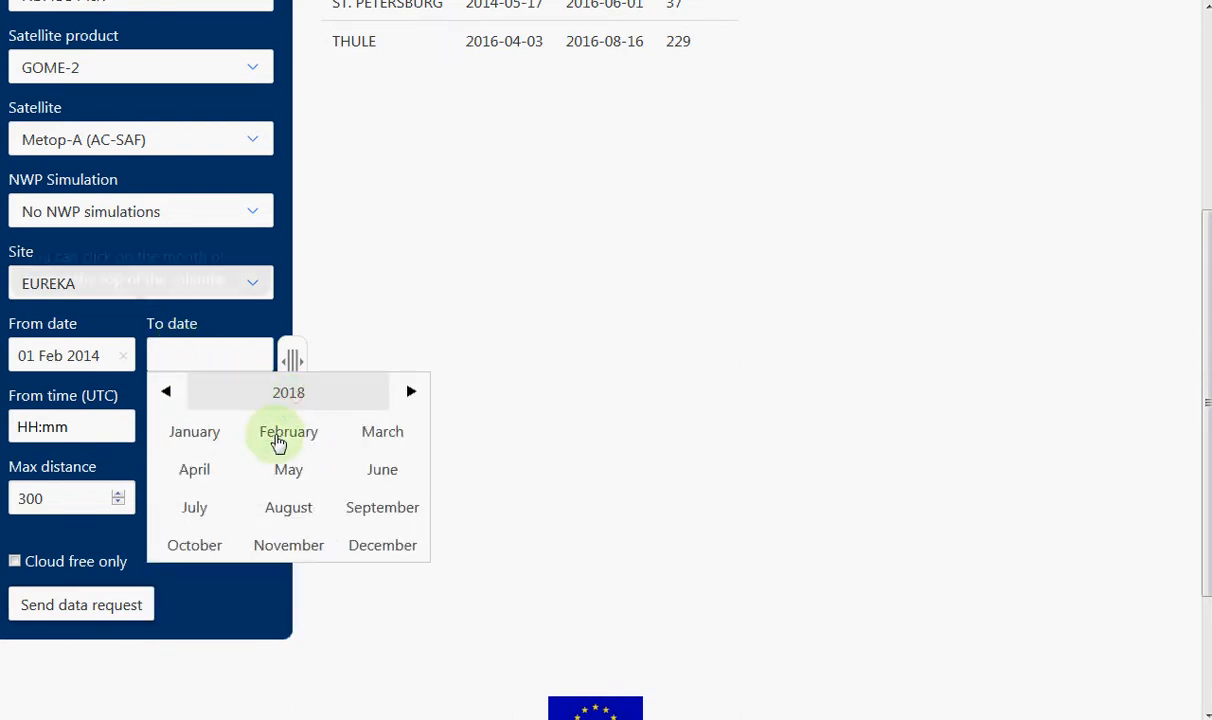
pyautogui.click(167, 392)
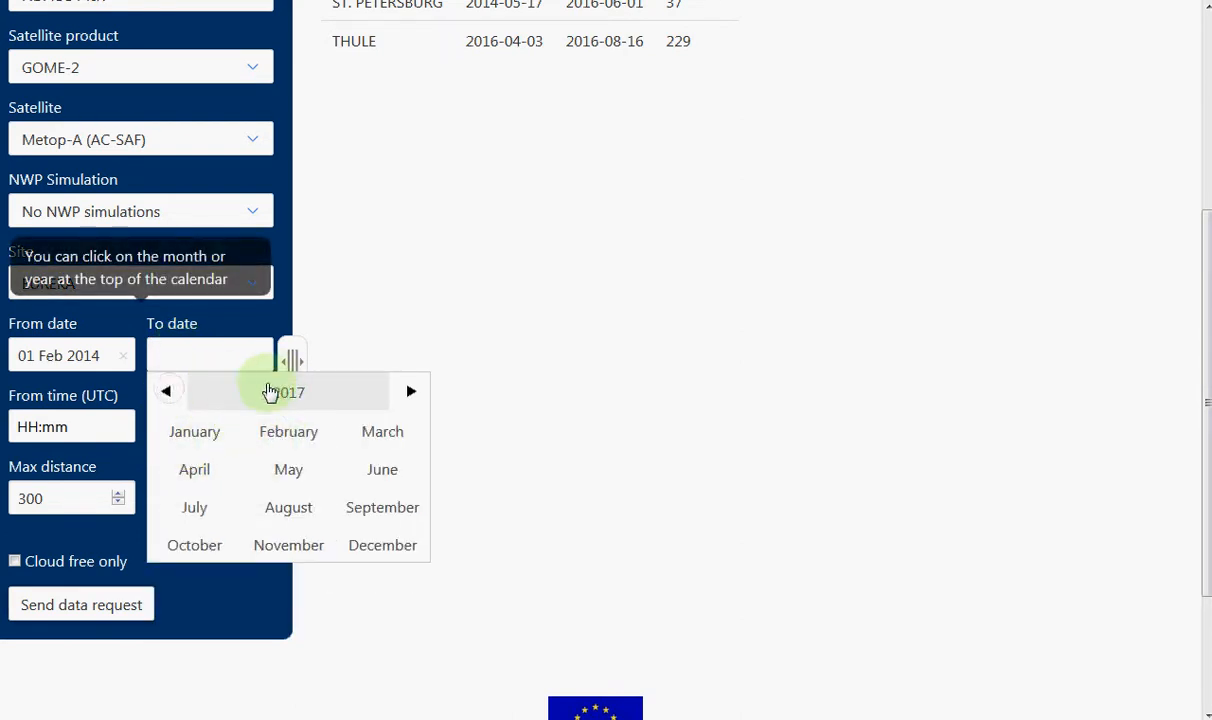
pyautogui.click(163, 396)
pyautogui.click(163, 396)
pyautogui.click(163, 397)
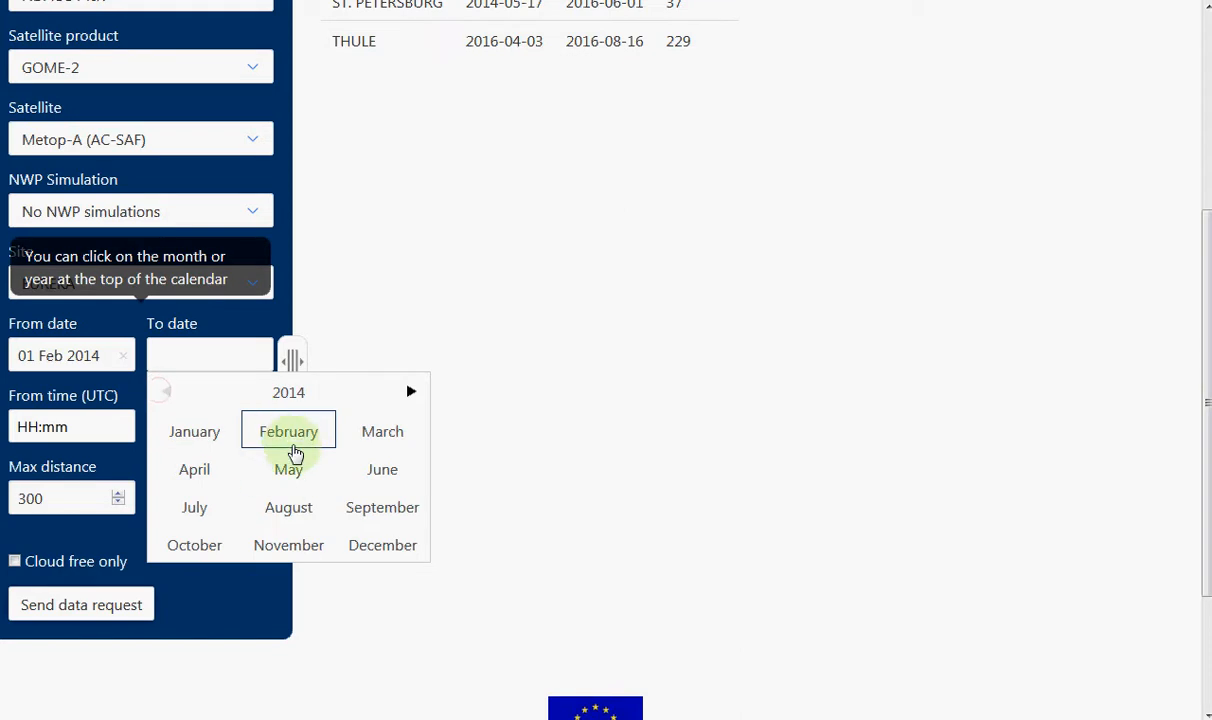
pyautogui.click(303, 550)
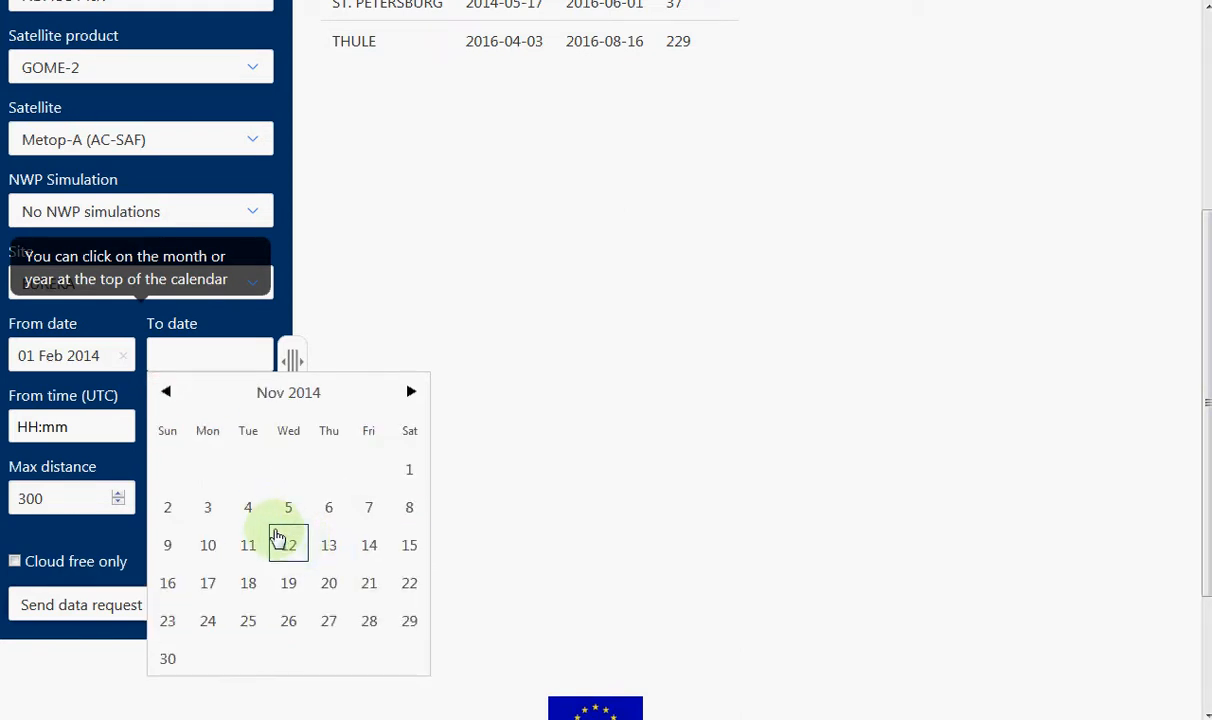
pyautogui.click(168, 662)
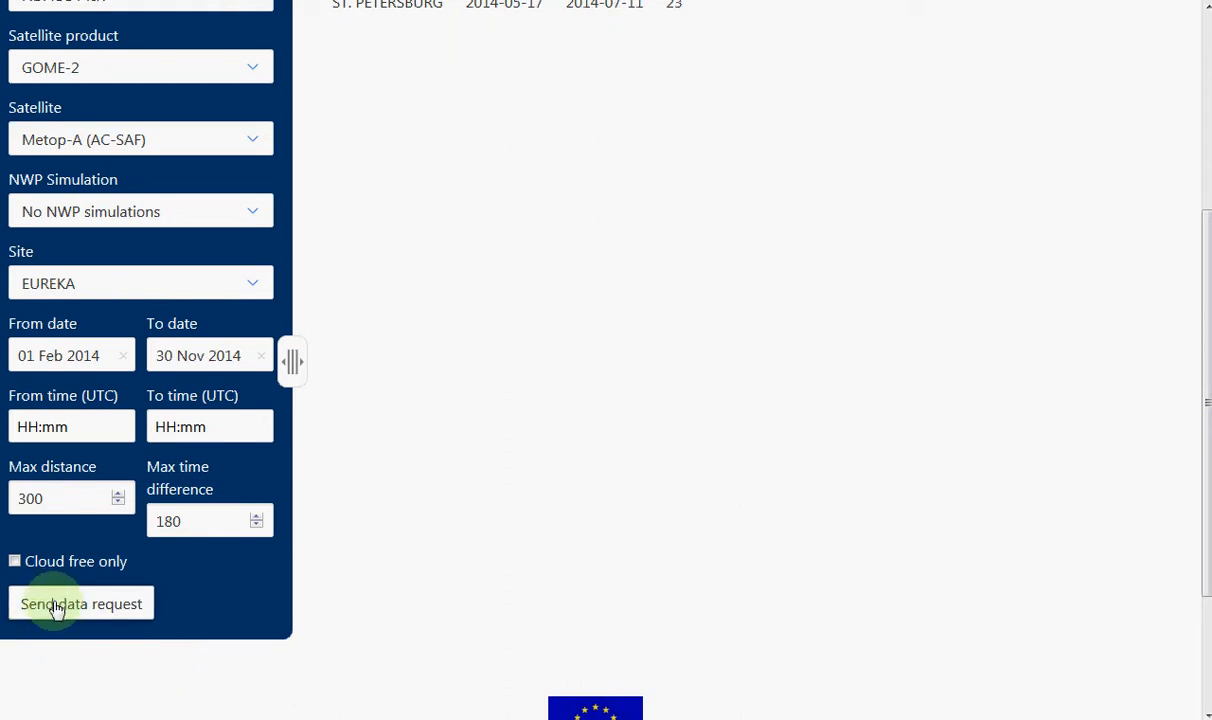
# - Review the date-filtered site list and send the data request for EUREKA
pyautogui.scroll(1, 420, 445)
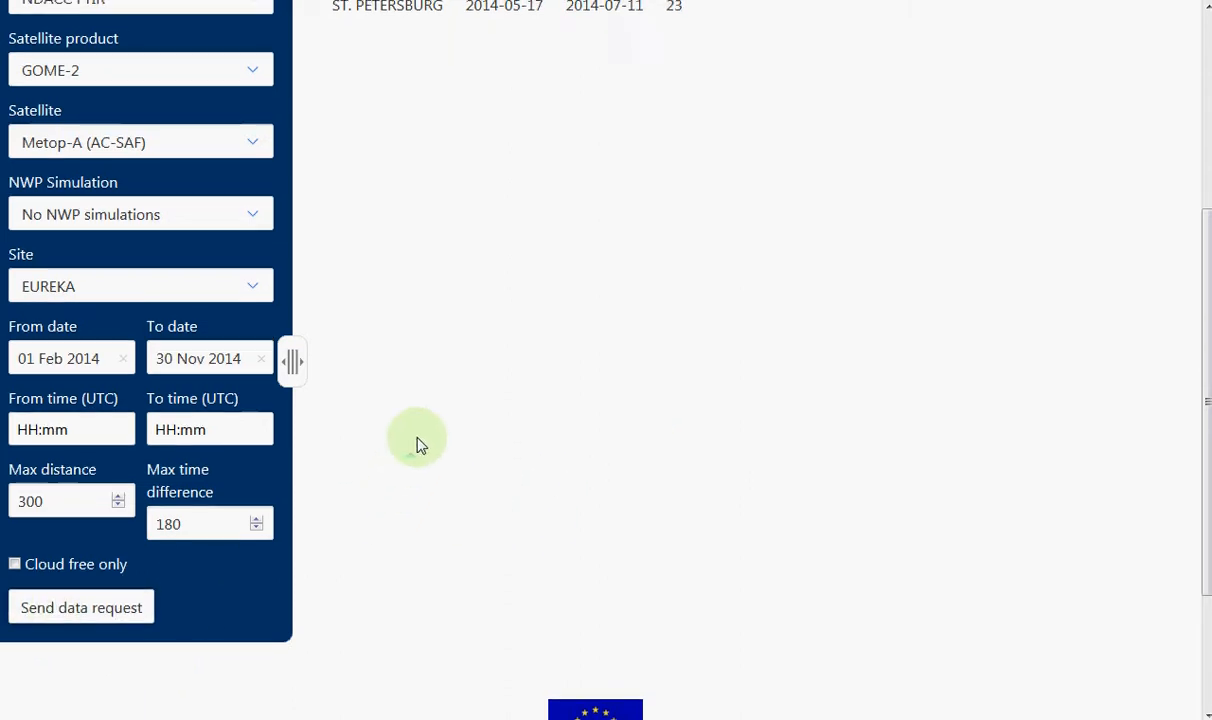
pyautogui.scroll(3, 418, 445)
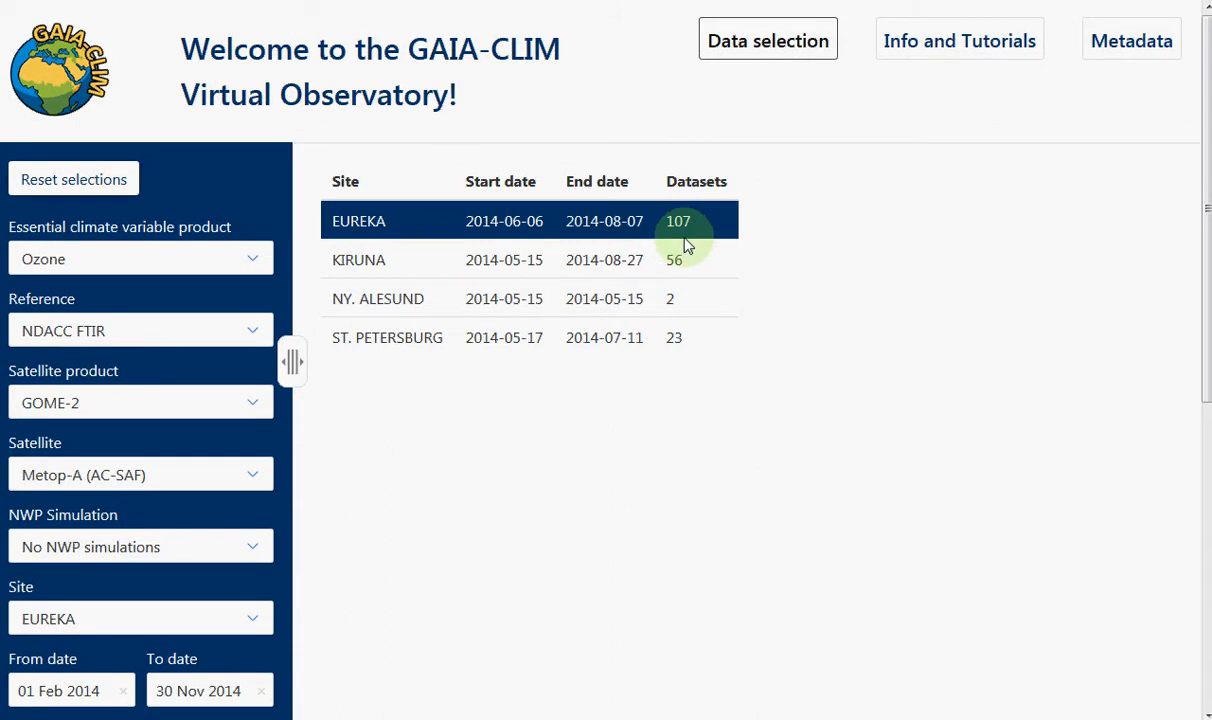
pyautogui.scroll(-4, 657, 270)
pyautogui.click(57, 518)
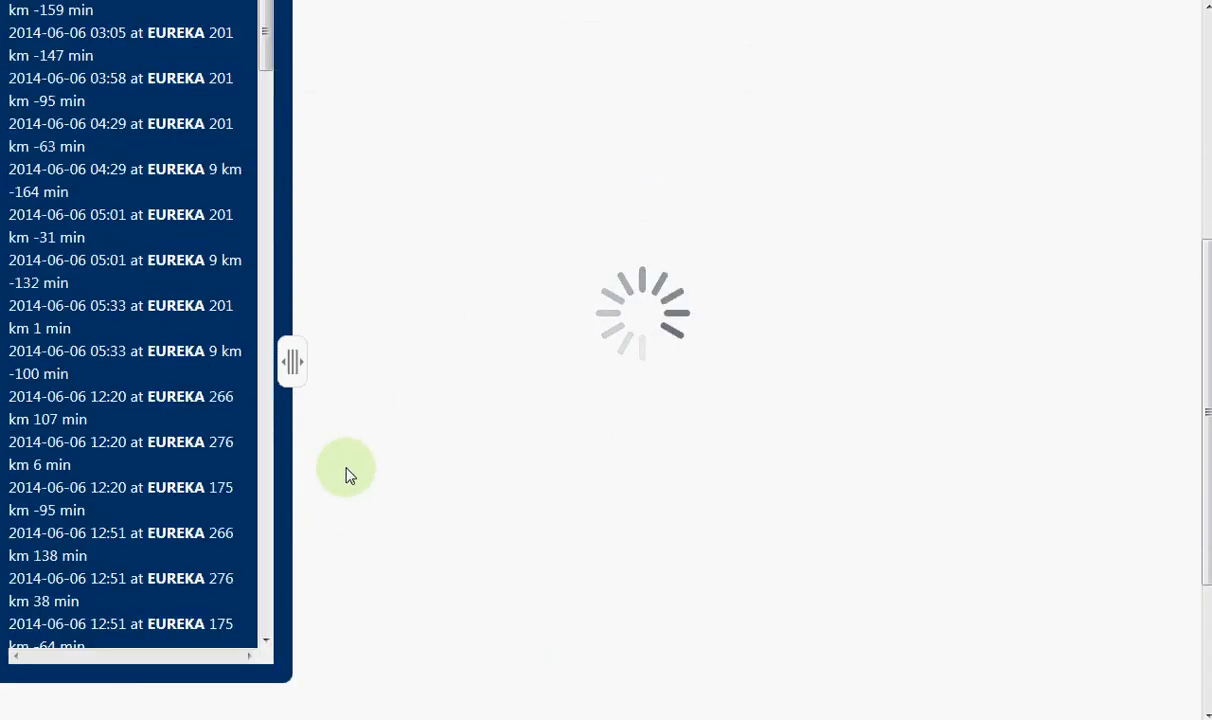
# - Collapse the dataset sidebar and examine the 2014 Eureka ozone plots together with the error and uncertainty descriptions listed below them
pyautogui.scroll(2, 395, 505)
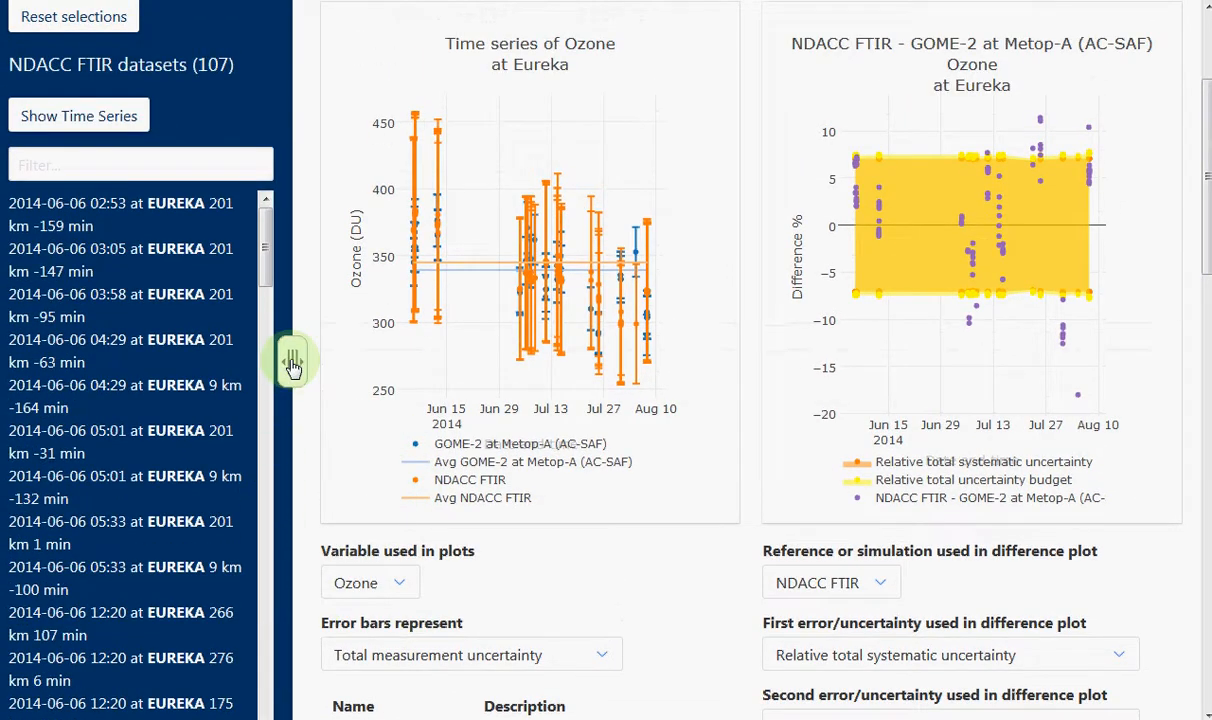
pyautogui.click(296, 372)
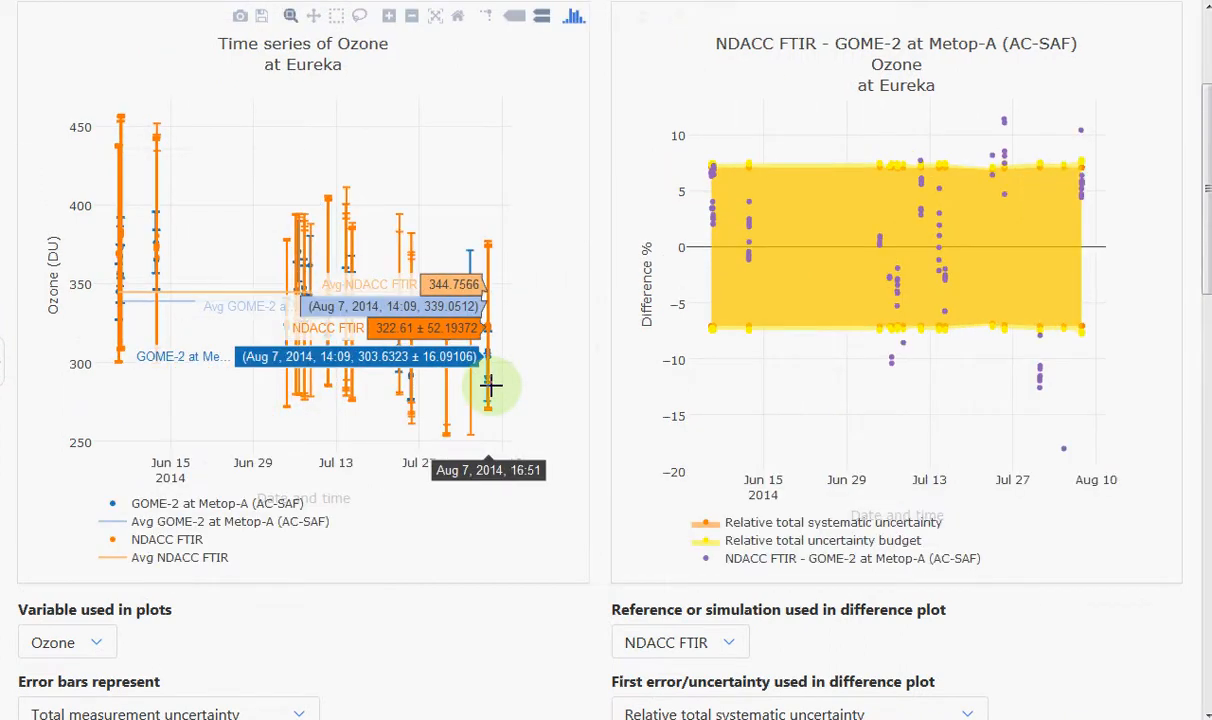
pyautogui.moveTo(1208, 174); pyautogui.dragTo(1209, 171)
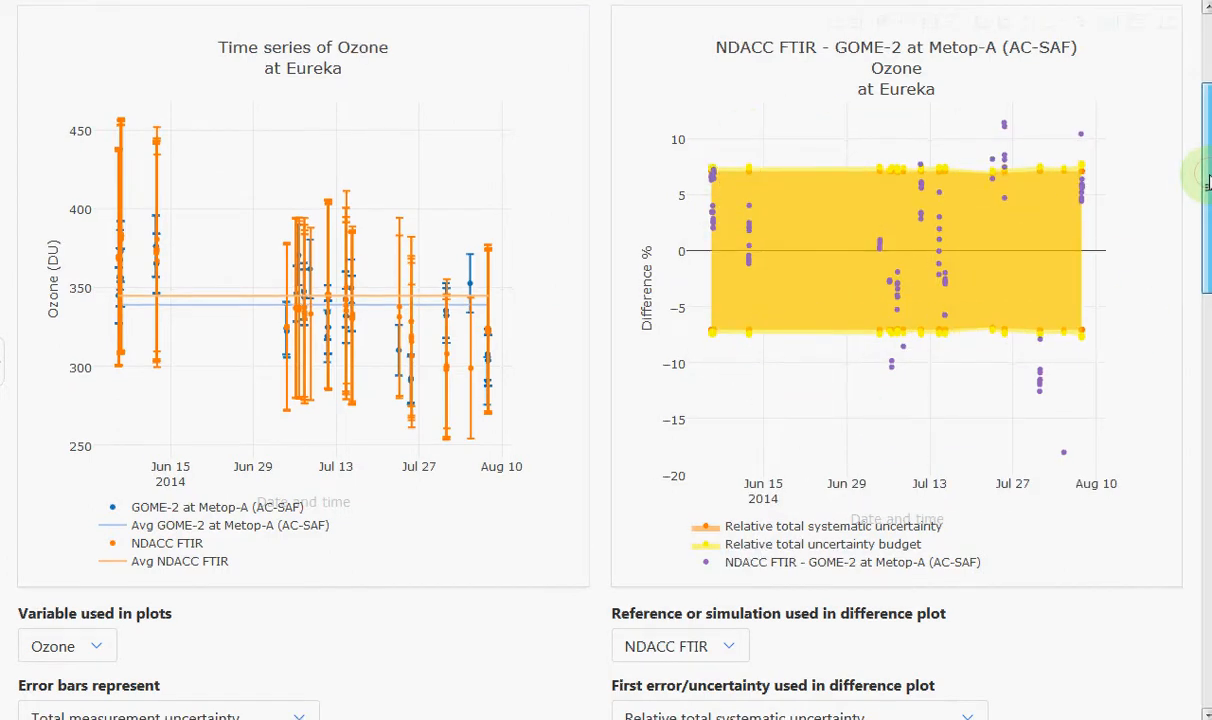
pyautogui.scroll(-2, 1200, 235)
pyautogui.scroll(-3, 1206, 228)
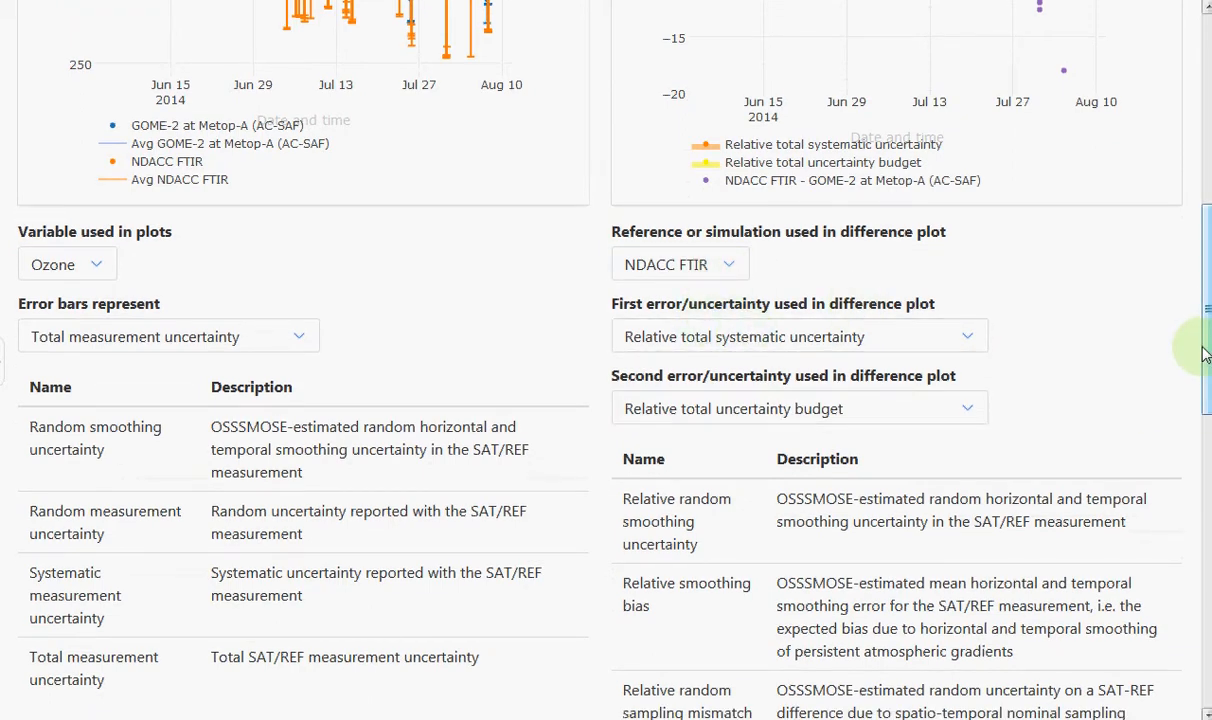
pyautogui.moveTo(1205, 343); pyautogui.dragTo(1203, 263)
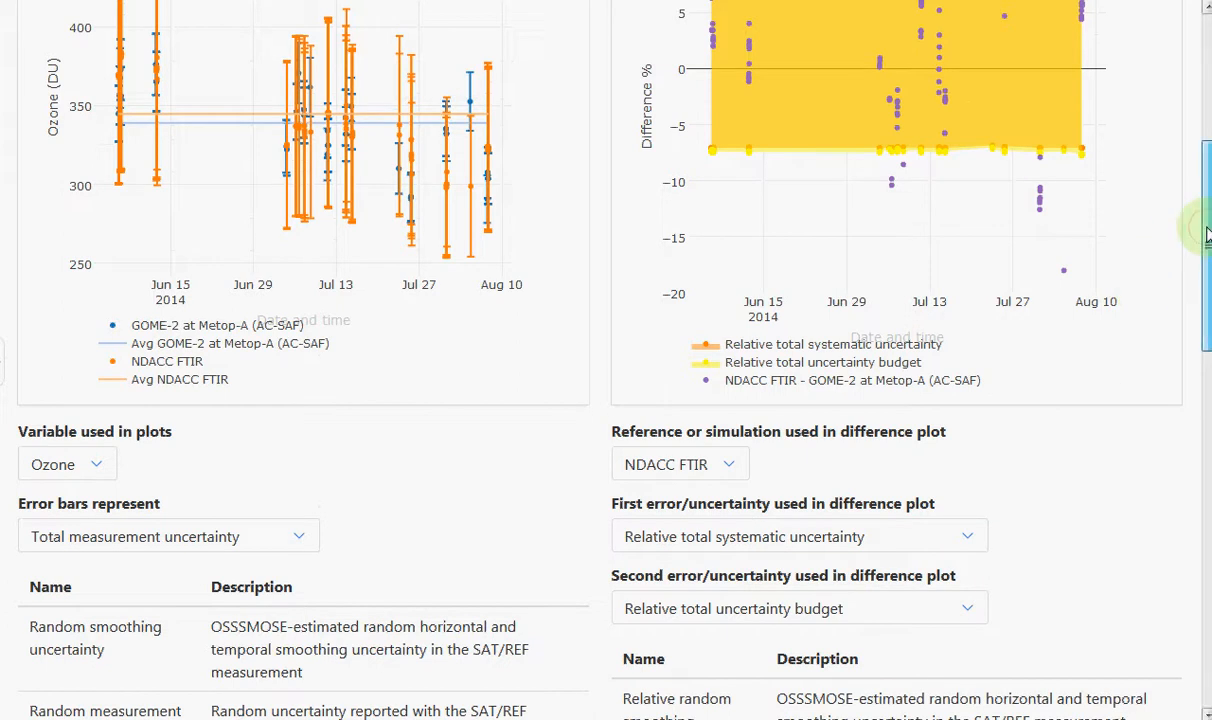
pyautogui.scroll(-2, 1207, 297)
pyautogui.scroll(-1, 1207, 297)
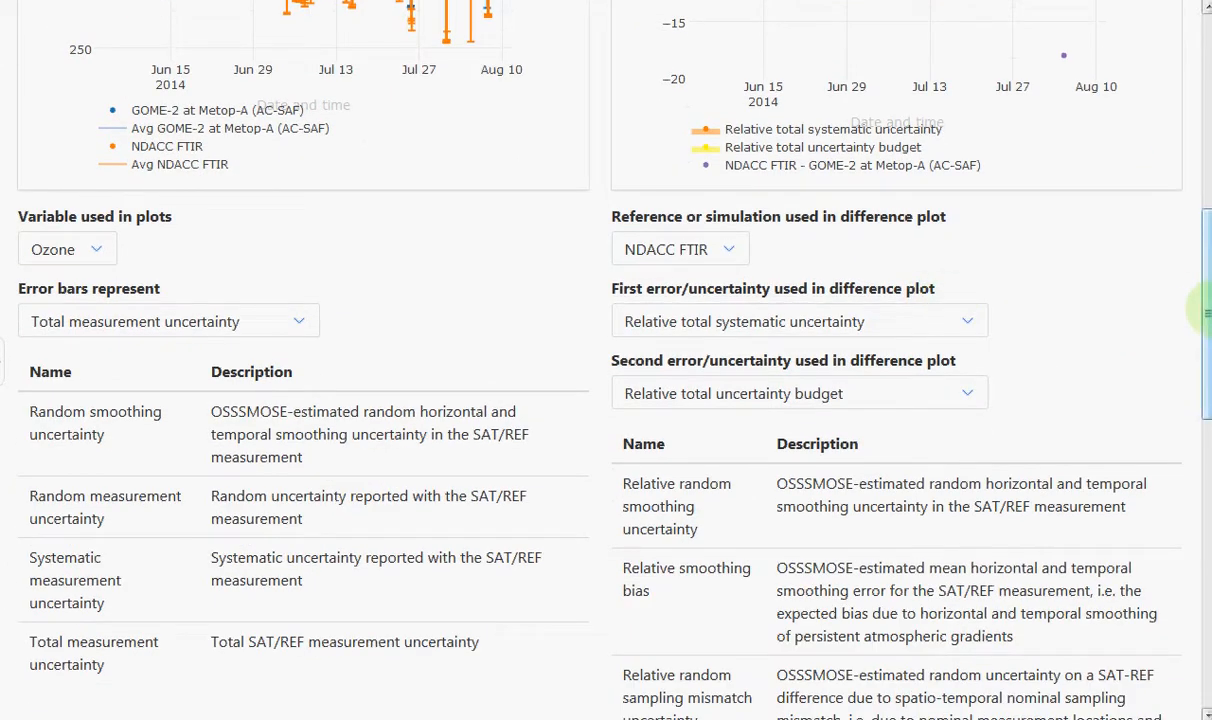
pyautogui.moveTo(1207, 315); pyautogui.dragTo(1201, 203)
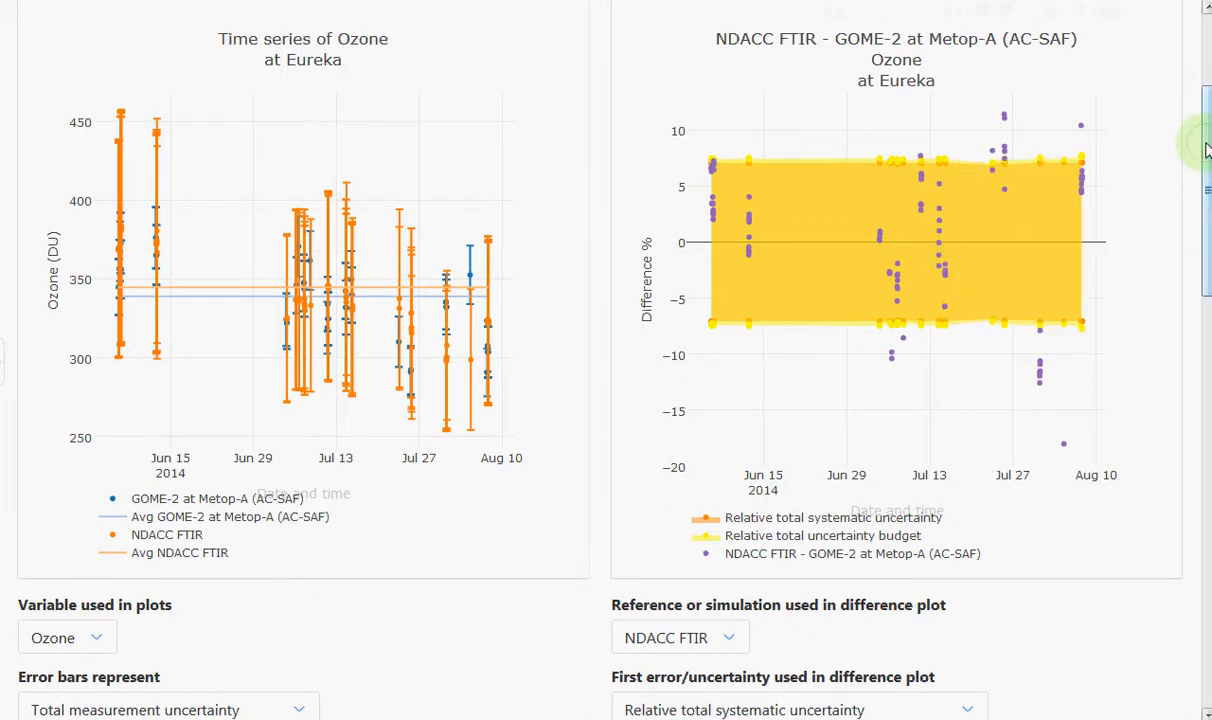
pyautogui.moveTo(1203, 157); pyautogui.dragTo(1203, 230)
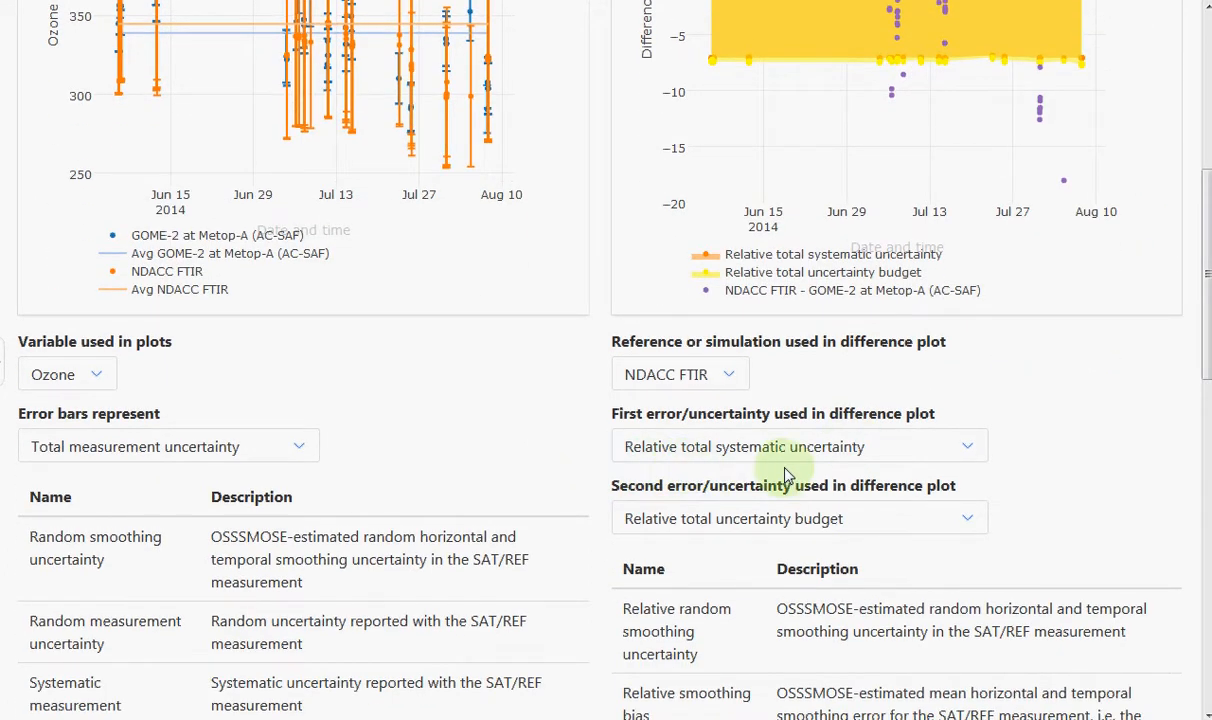
# - Set the first error/uncertainty in the difference plot to Relative random sampling mismatch uncertainty and inspect the plot
pyautogui.click(962, 450)
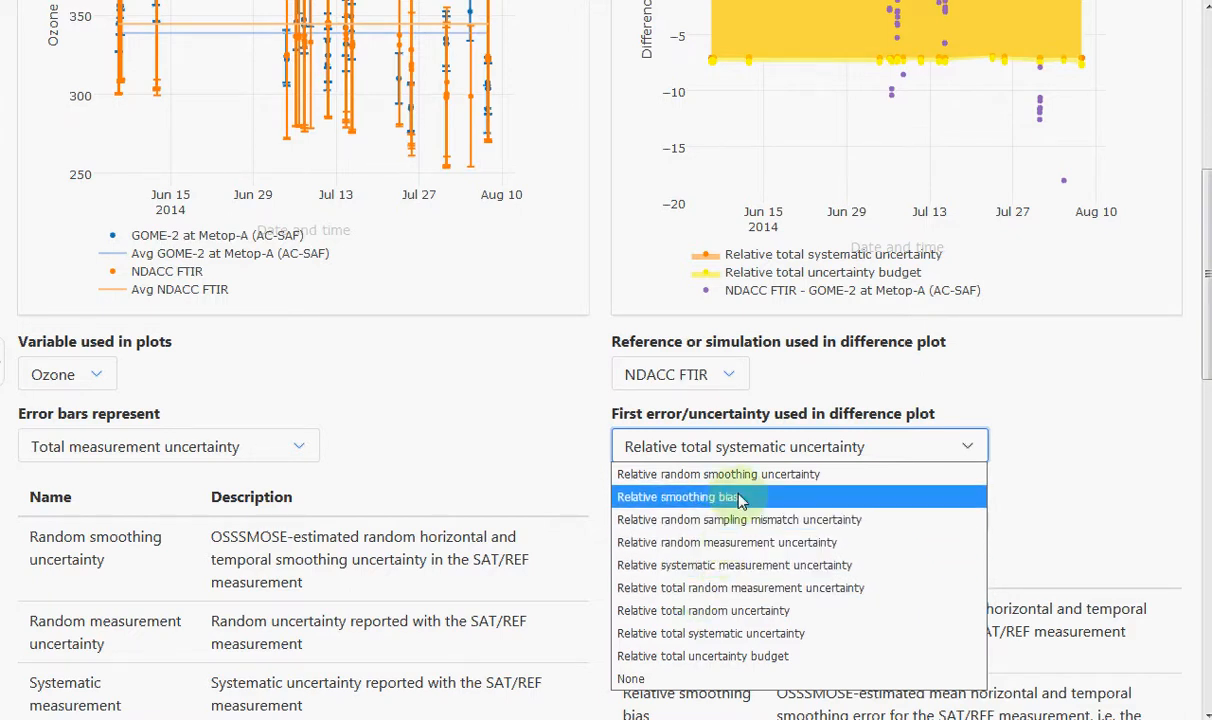
pyautogui.click(742, 520)
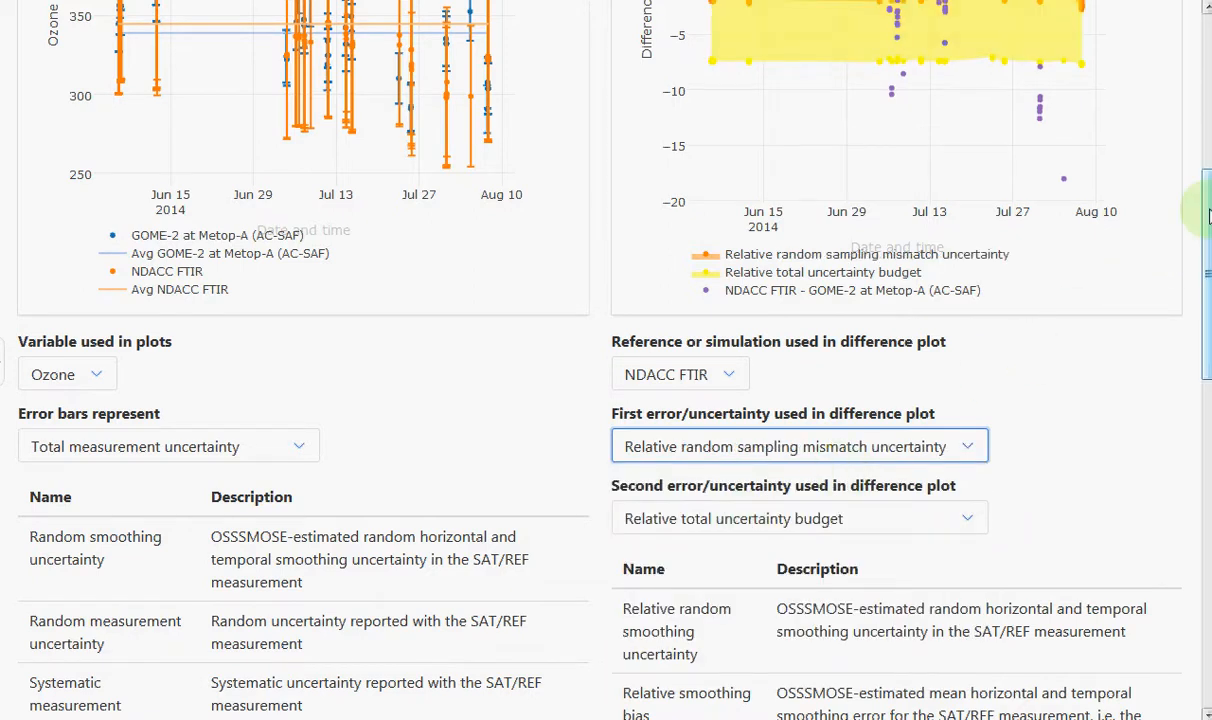
pyautogui.moveTo(1206, 208); pyautogui.dragTo(1205, 140)
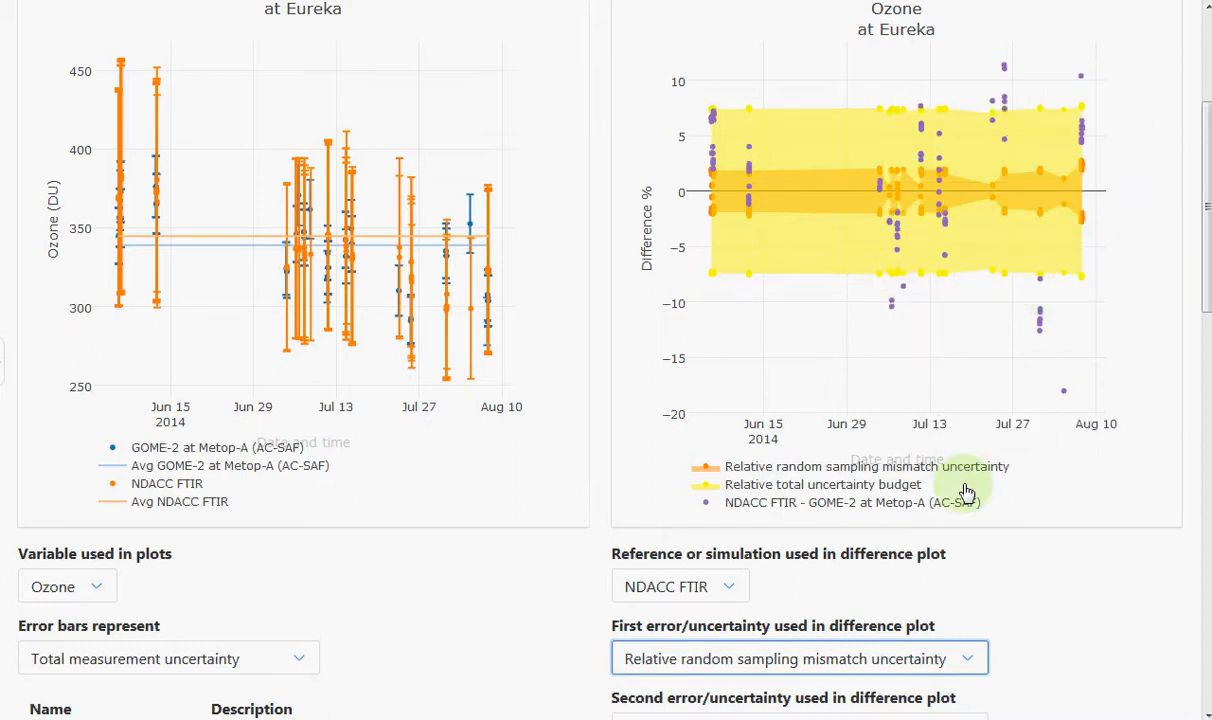
# - Set the first error/uncertainty in the difference plot to Relative random measurement uncertainty and inspect the plot
pyautogui.scroll(-2, 993, 518)
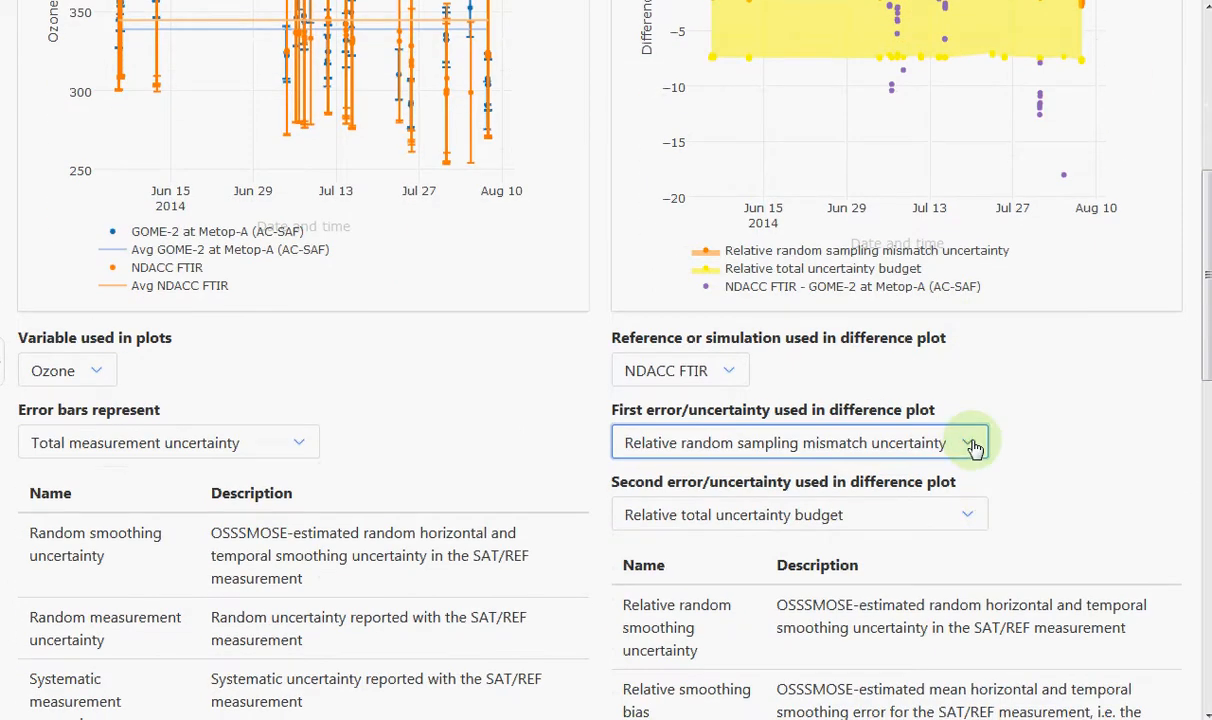
pyautogui.click(975, 447)
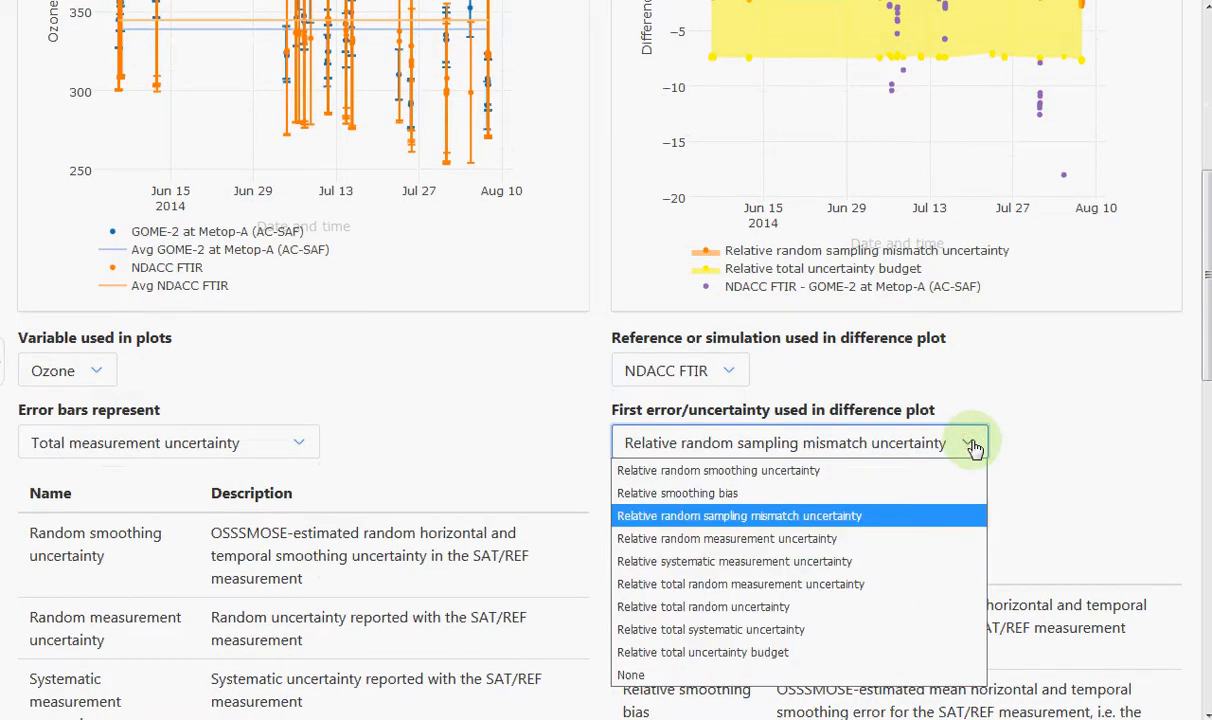
pyautogui.click(783, 540)
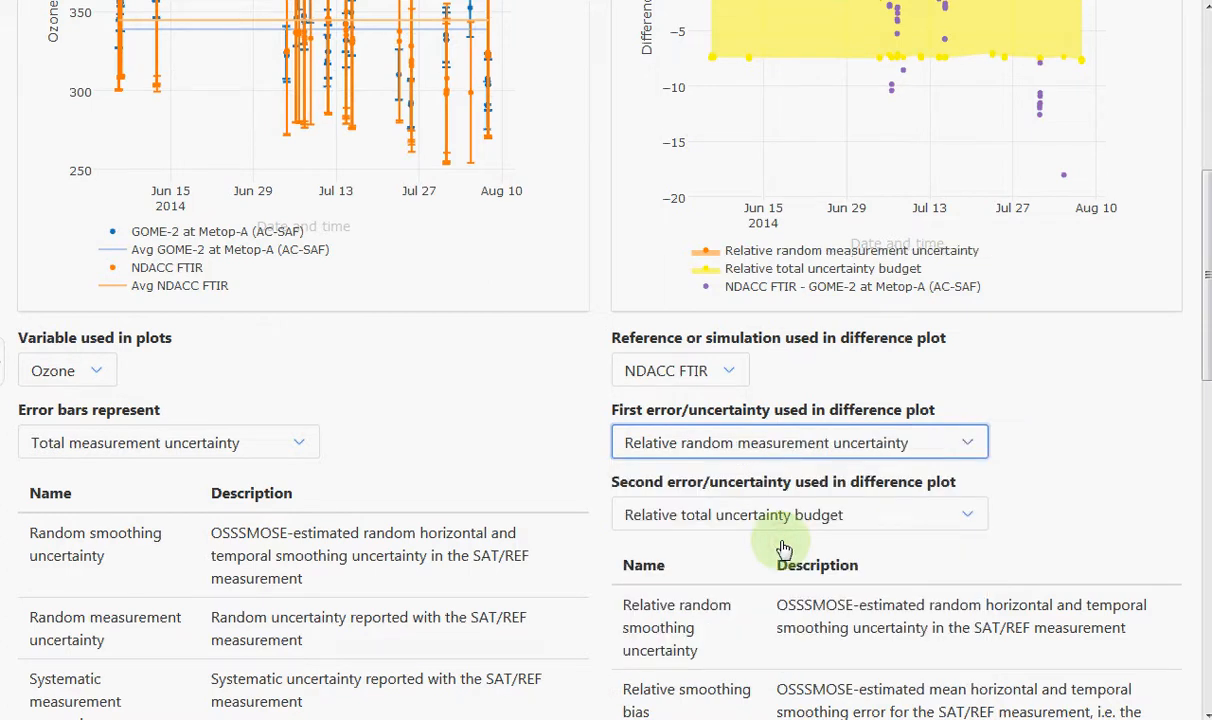
pyautogui.scroll(3, 988, 246)
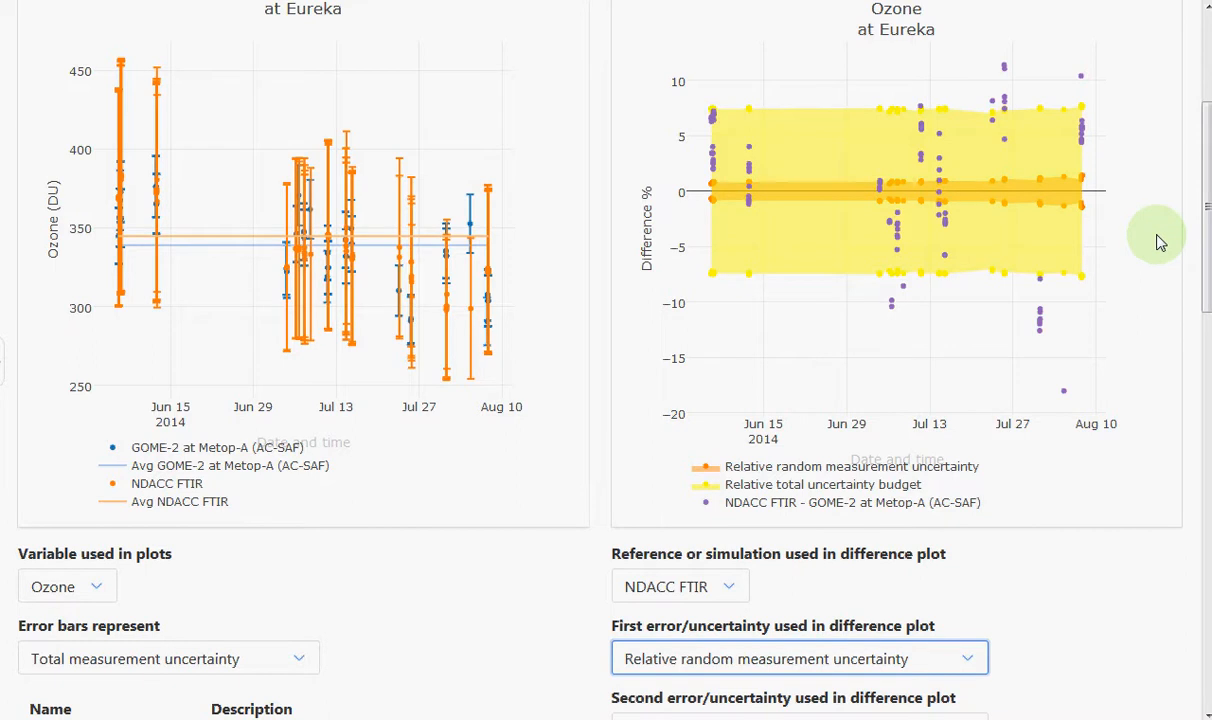
# - Zoom the ozone time series to about 2–10 July 2014, and reopen the dataset sidebar
pyautogui.moveTo(1208, 195)
pyautogui.mouseDown()
pyautogui.moveTo(1205, 230)
pyautogui.moveTo(1205, 177)
pyautogui.mouseUp()
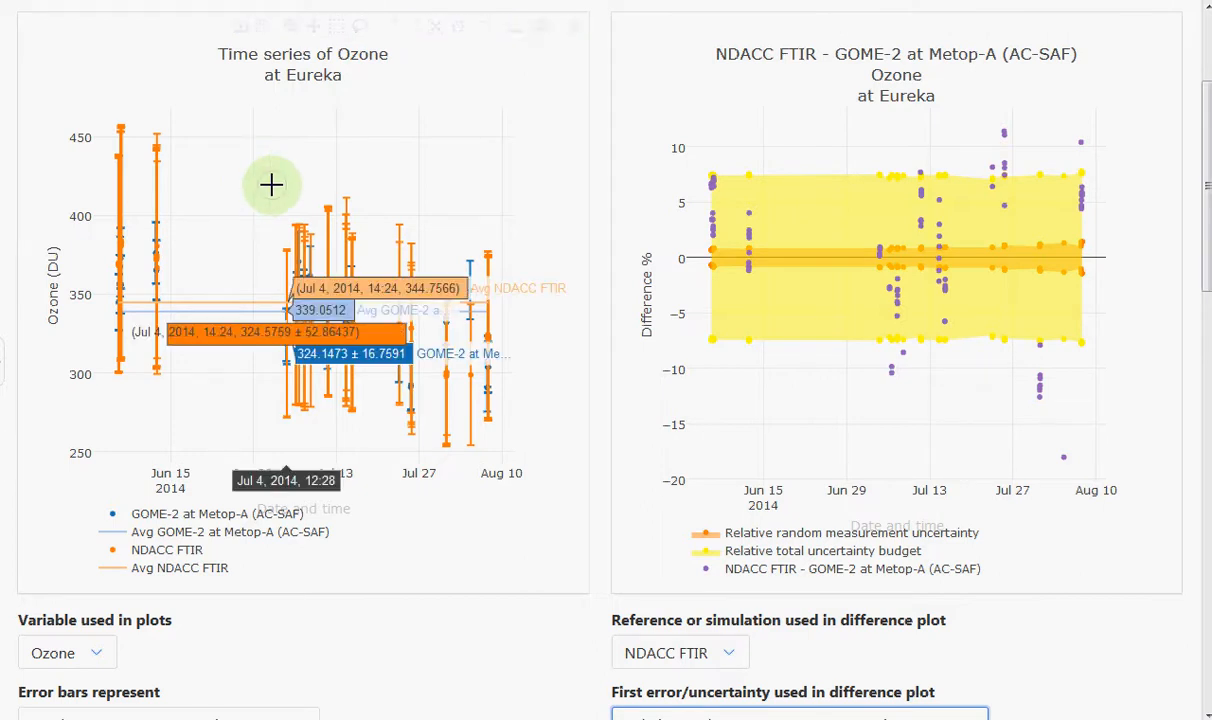
pyautogui.moveTo(270, 184); pyautogui.dragTo(322, 429)
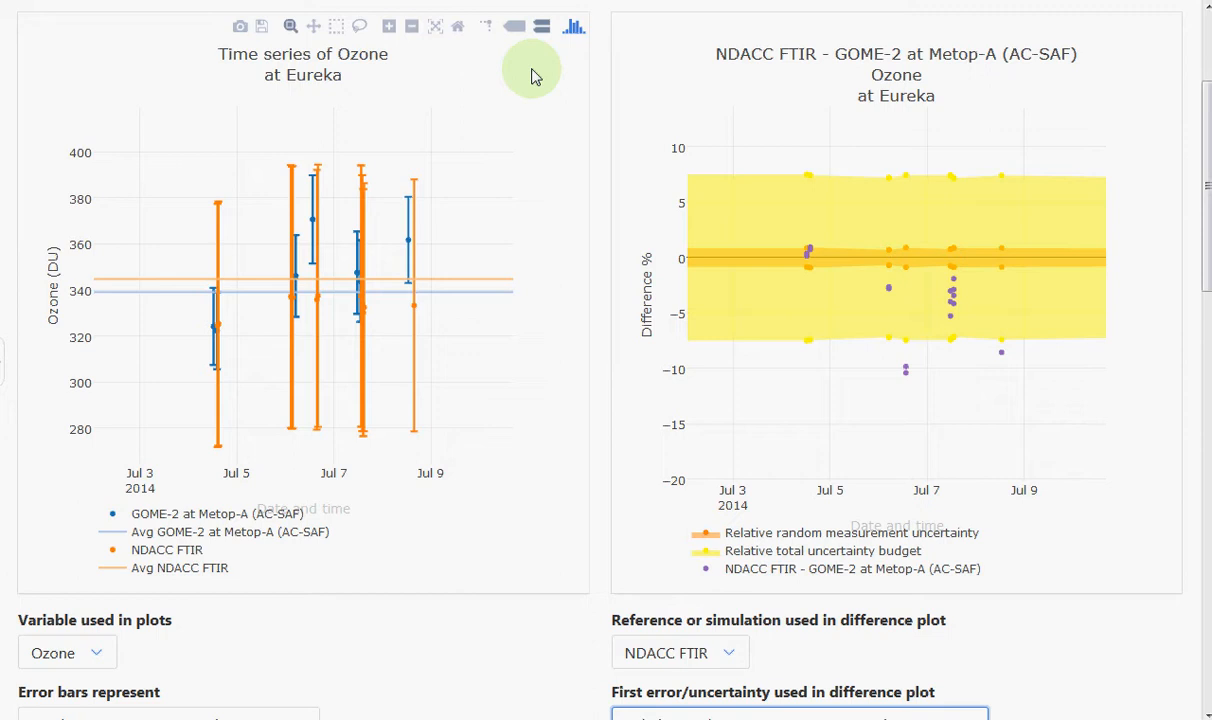
pyautogui.click(2, 362)
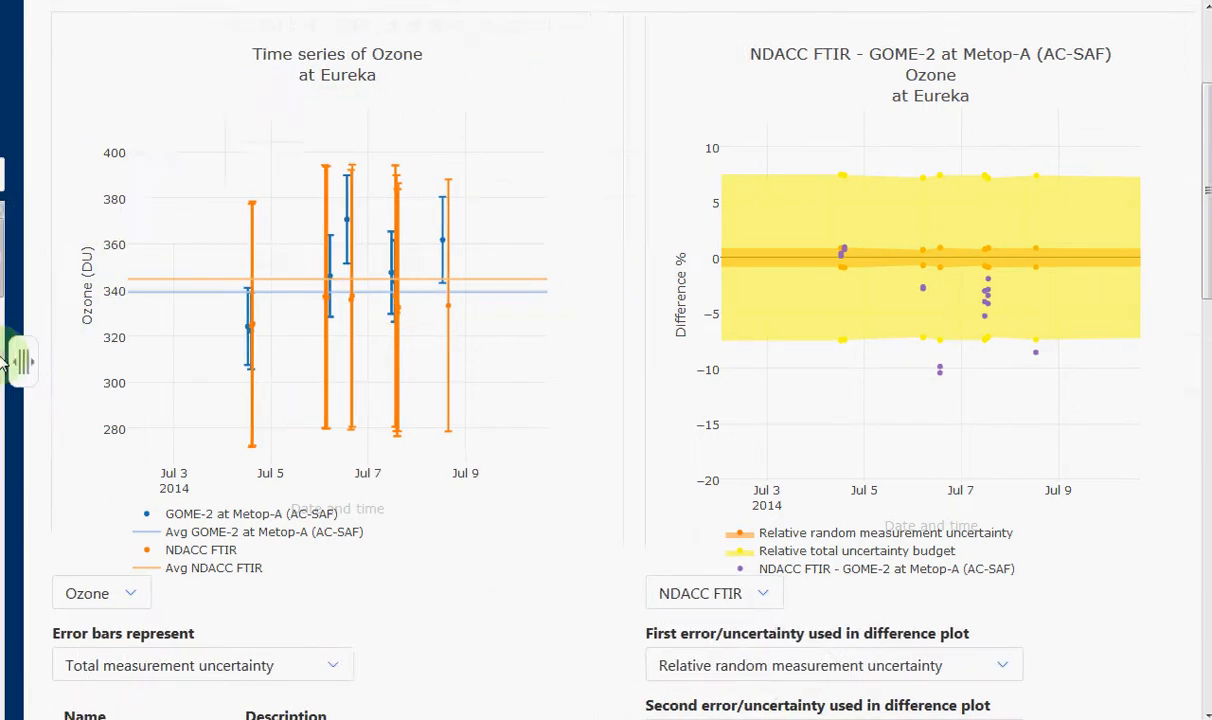